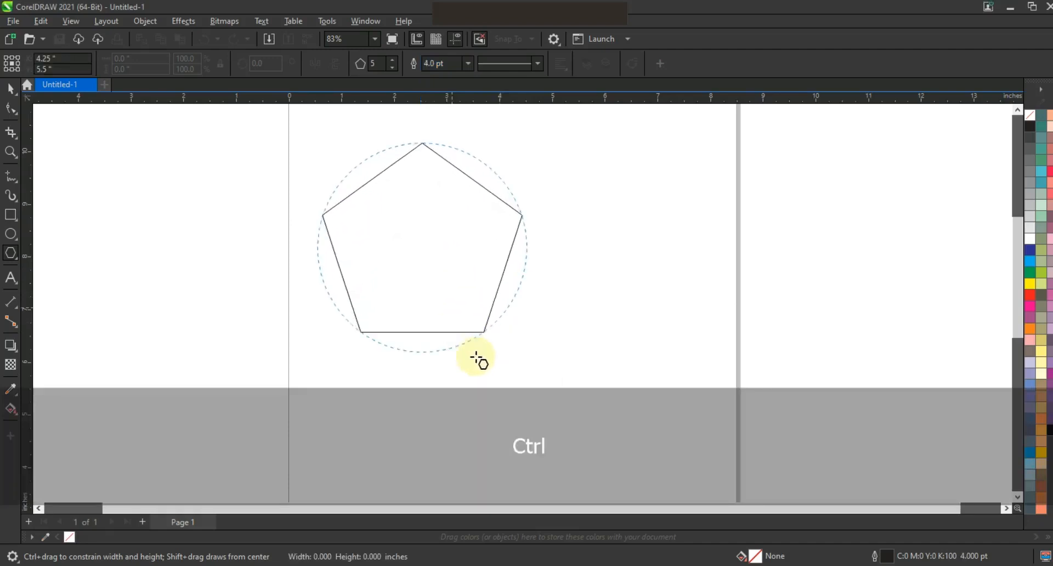
Move the pentagon down toward the page centre and pull its edge midpoints inward to form a five-pointed star.
{"action": "left_click", "coordinate": [10, 88]}
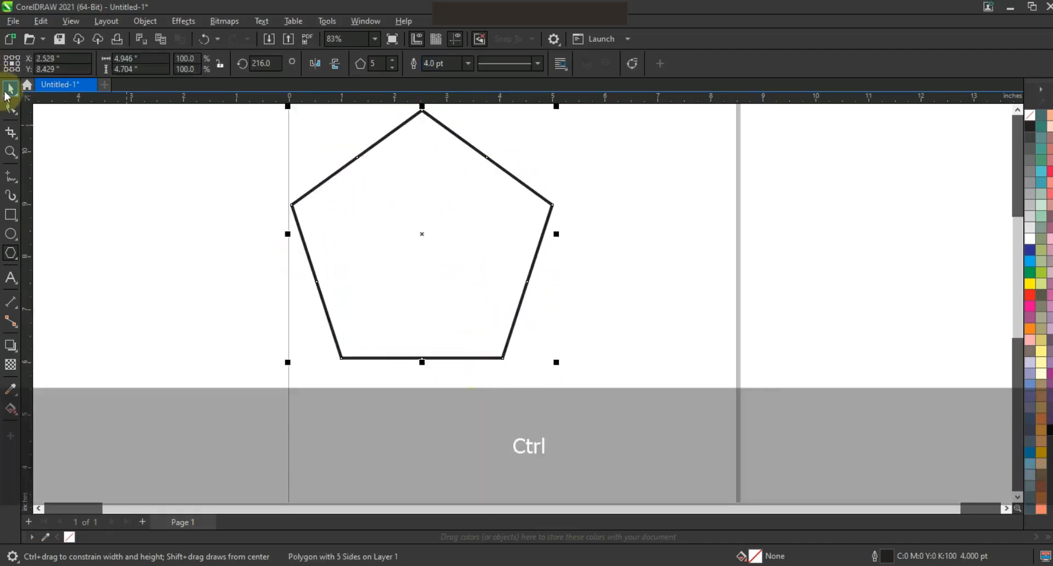
{"action": "left_click_drag", "start_coordinate": [423, 231], "coordinate": [495, 280]}
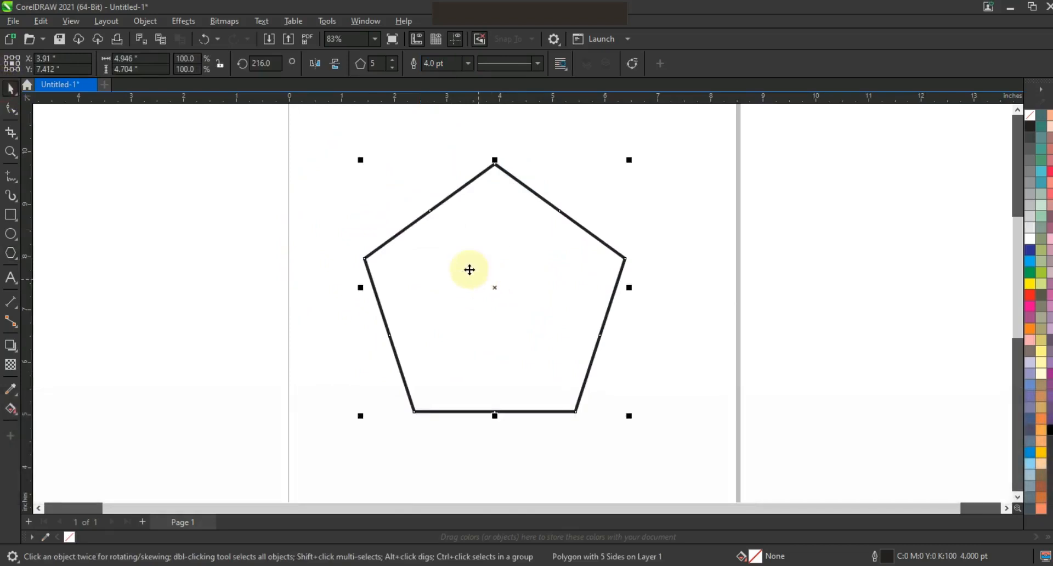
{"action": "left_click", "coordinate": [7, 111]}
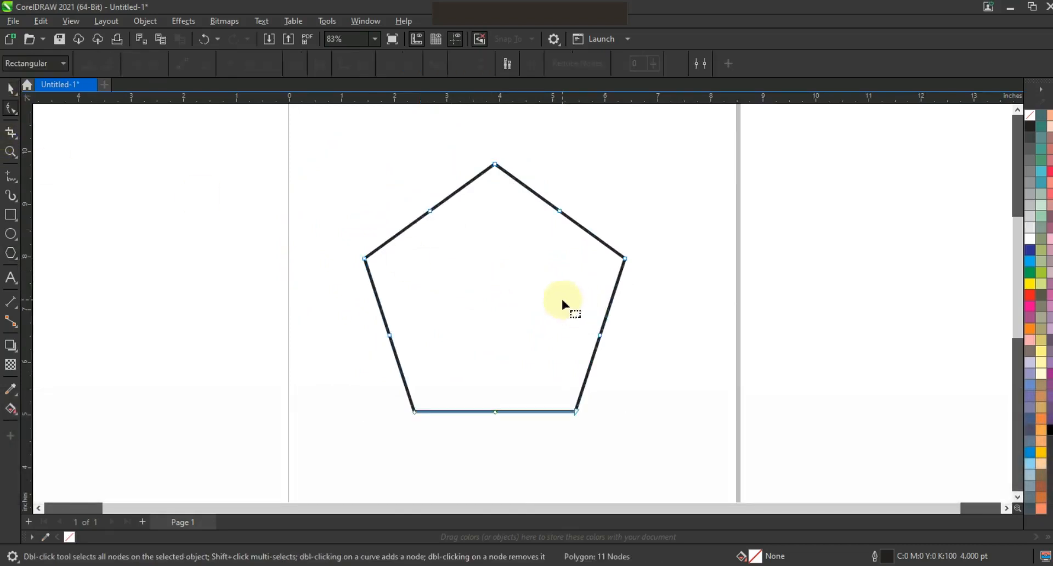
{"action": "left_click_drag", "start_coordinate": [431, 211], "coordinate": [449, 265]}
{"action": "left_click", "coordinate": [11, 88]}
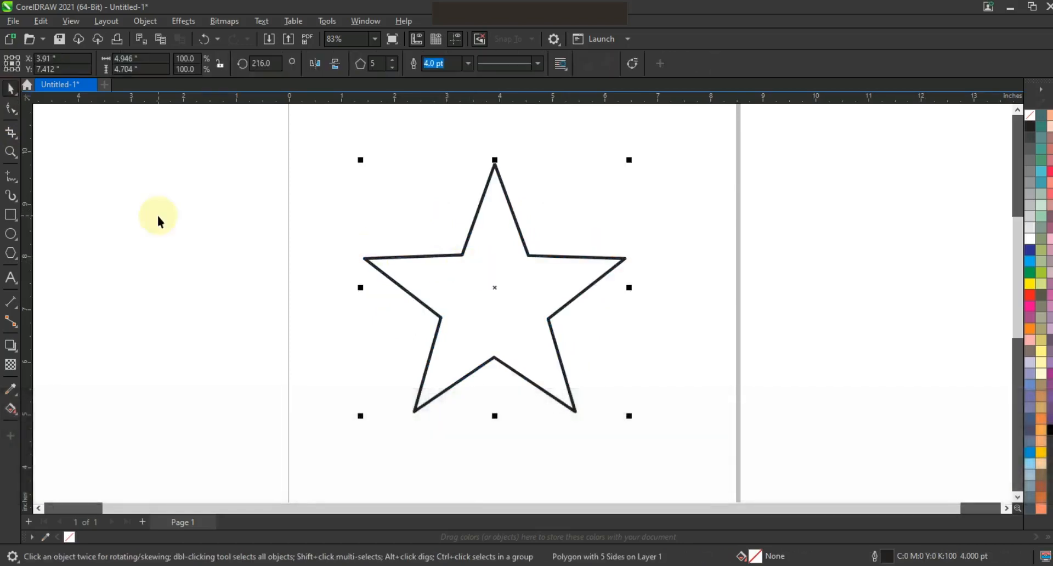
Round all the star's corners with a 0.18 in fillet and close the corner settings.
{"action": "left_click", "coordinate": [356, 24]}
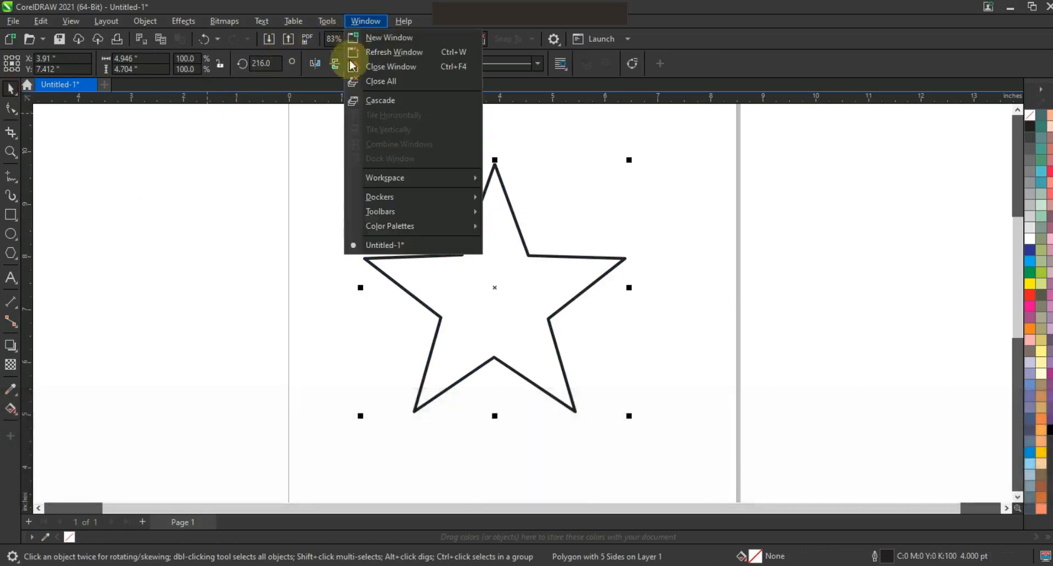
{"action": "mouse_move", "coordinate": [365, 196]}
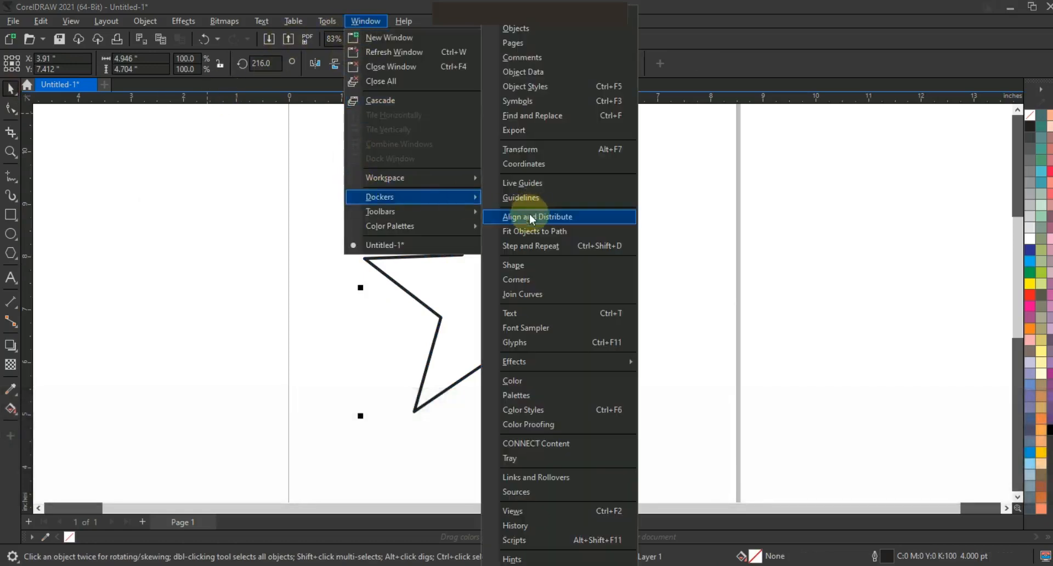
{"action": "left_click", "coordinate": [538, 280]}
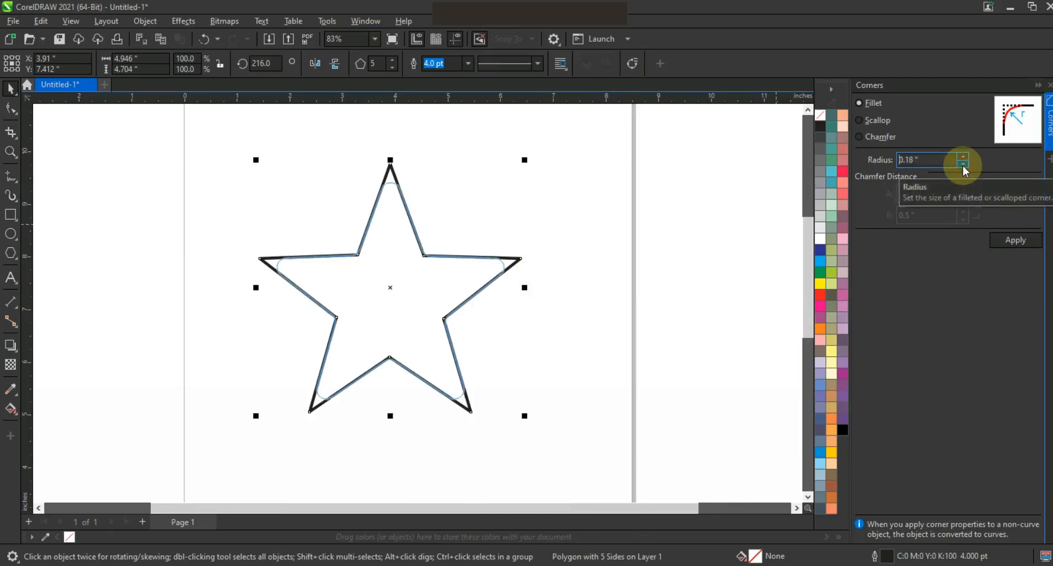
{"action": "left_click", "coordinate": [1011, 240]}
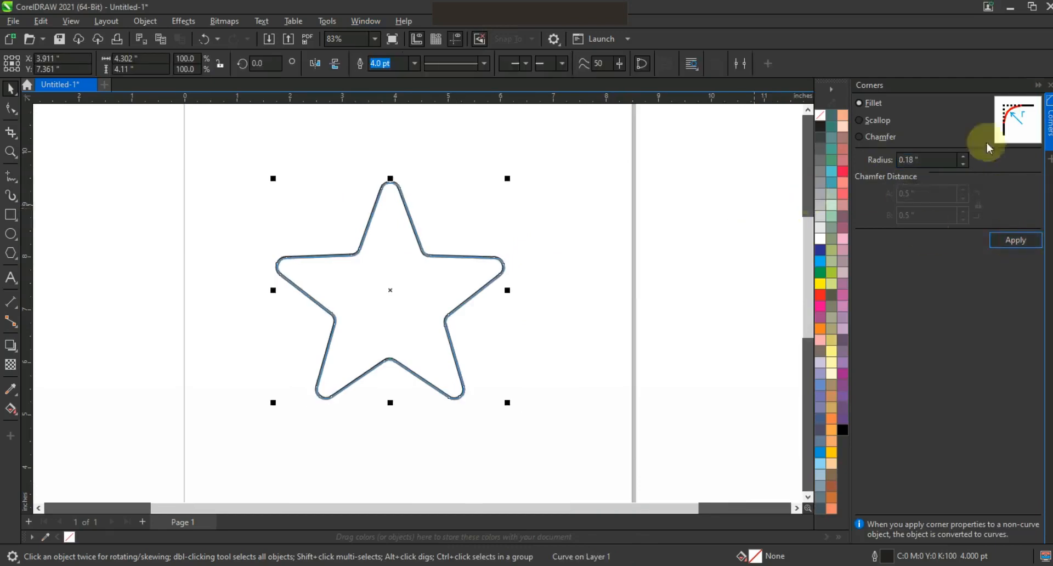
{"action": "left_click", "coordinate": [1047, 85]}
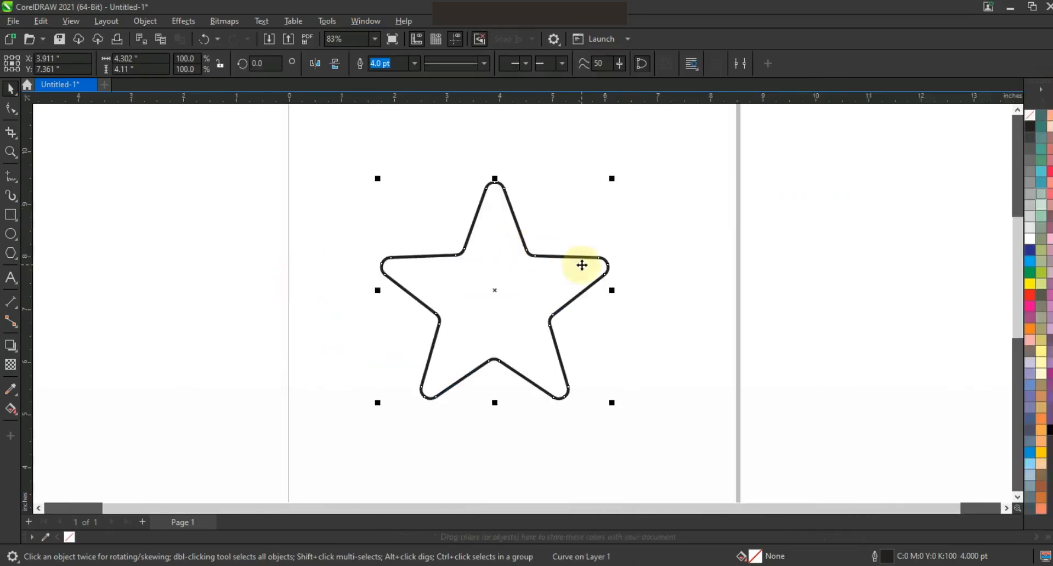
Add perspective to the star and stretch its upper-left and lower-left corners outward, then deselect it.
{"action": "left_click", "coordinate": [146, 22]}
{"action": "mouse_move", "coordinate": [176, 344]}
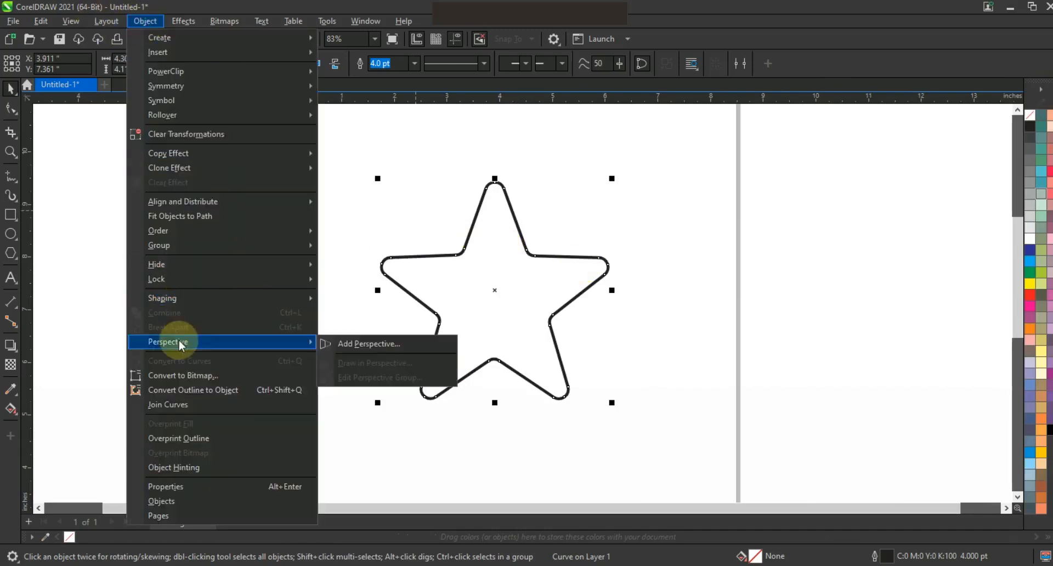
{"action": "left_click", "coordinate": [340, 345]}
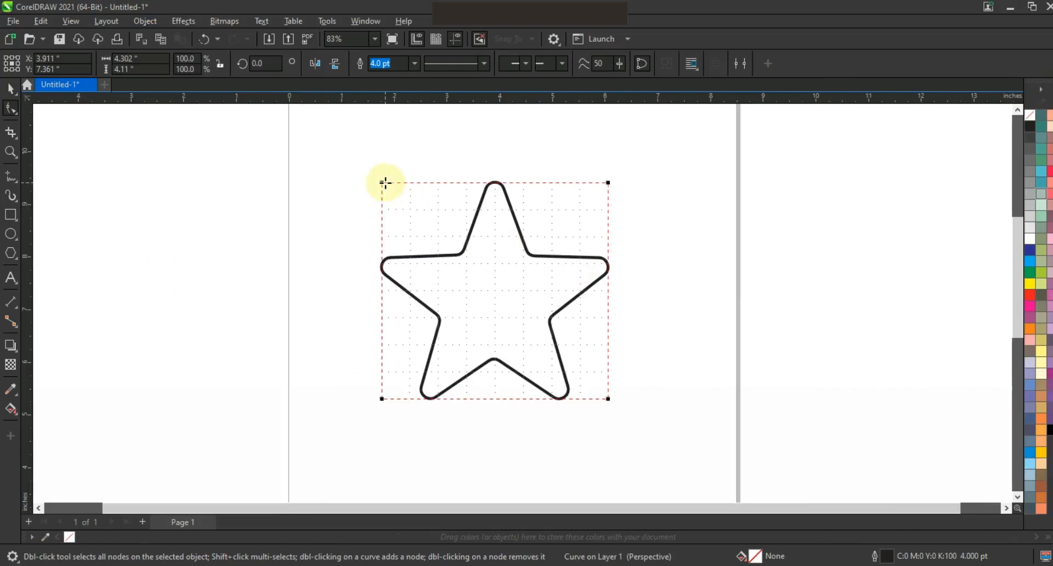
{"action": "left_click_drag", "start_coordinate": [385, 183], "coordinate": [381, 166]}
{"action": "left_click_drag", "start_coordinate": [381, 400], "coordinate": [365, 428]}
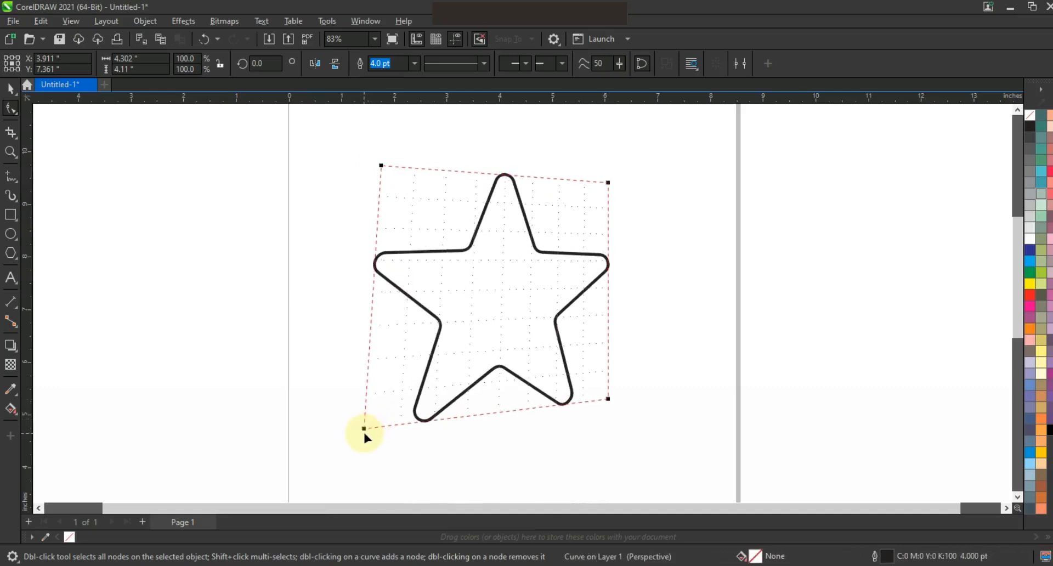
{"action": "left_click_drag", "start_coordinate": [363, 430], "coordinate": [366, 433]}
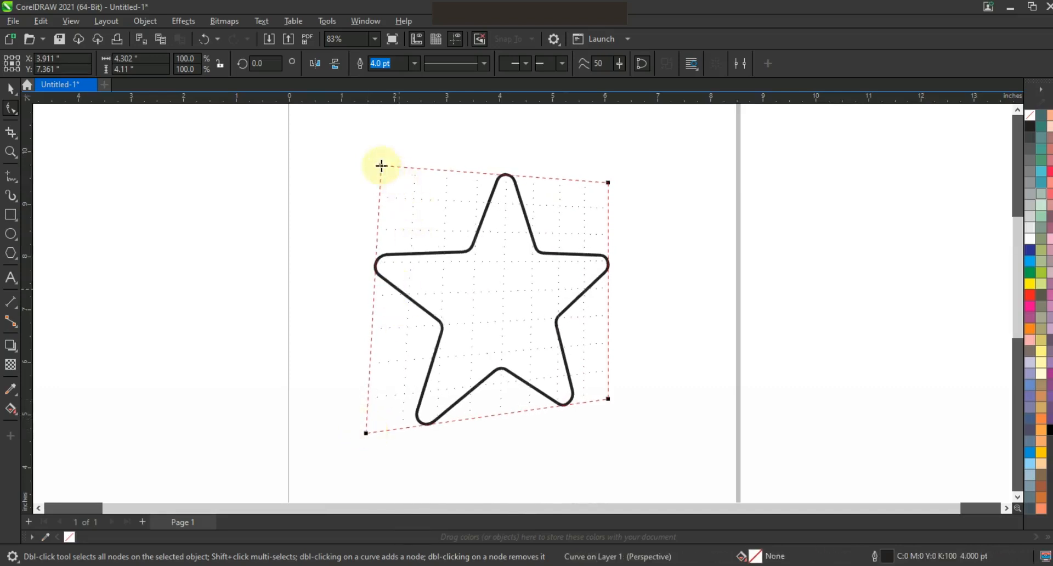
{"action": "left_click_drag", "start_coordinate": [380, 166], "coordinate": [376, 166]}
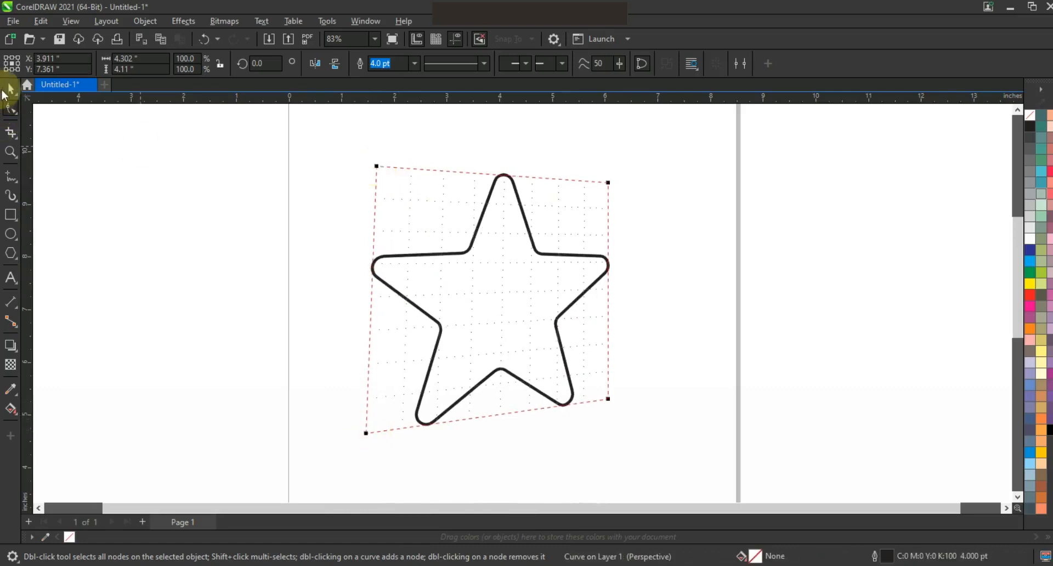
{"action": "left_click", "coordinate": [9, 90]}
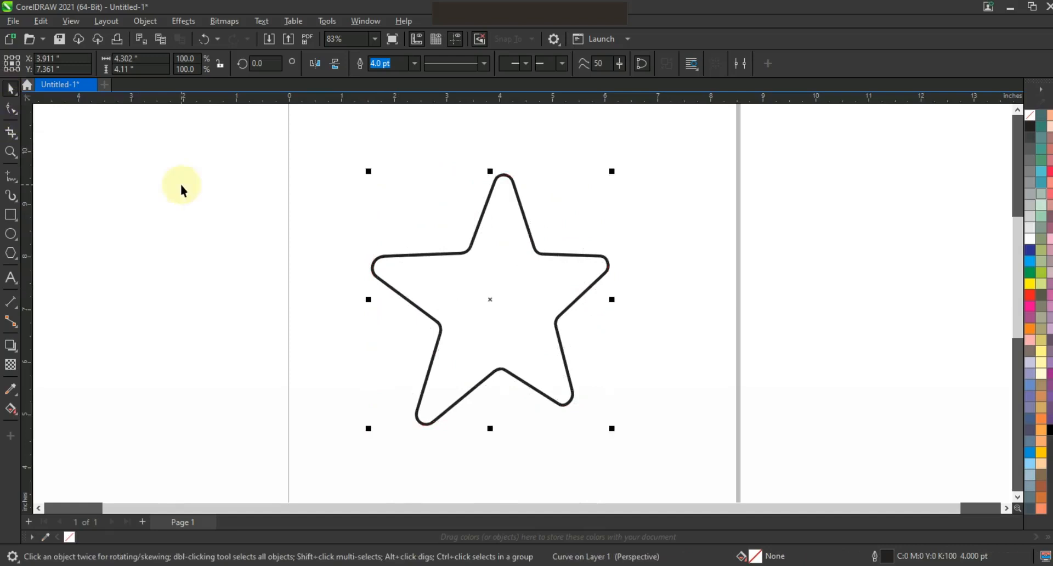
{"action": "left_click", "coordinate": [242, 252]}
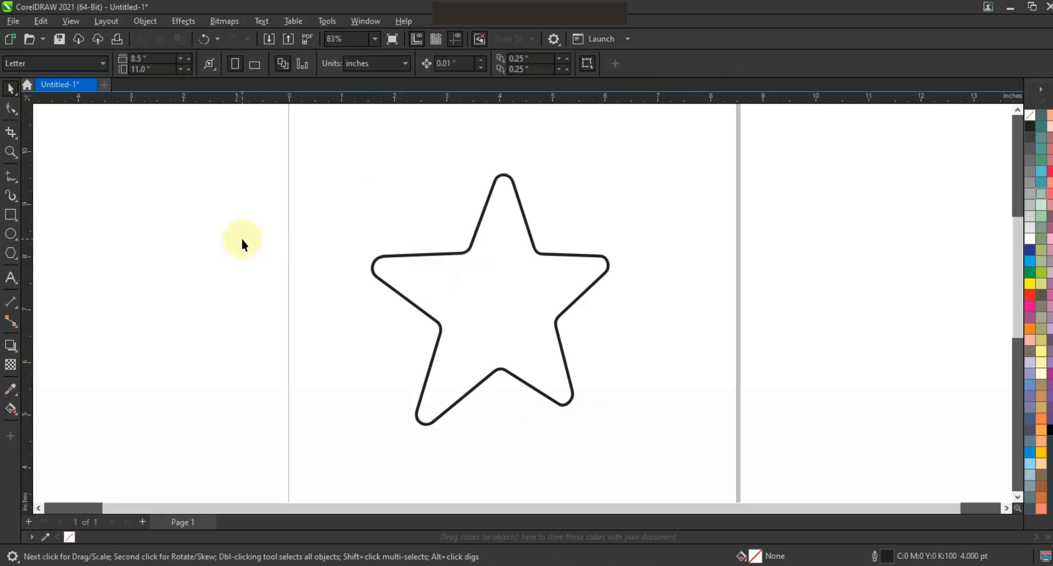
Draw a straight freehand line, about 1.15 in wide and 2.97 in high, from above the star's right arm to its bottom notch.
{"action": "left_click", "coordinate": [10, 152]}
{"action": "left_click_drag", "start_coordinate": [322, 155], "coordinate": [698, 423]}
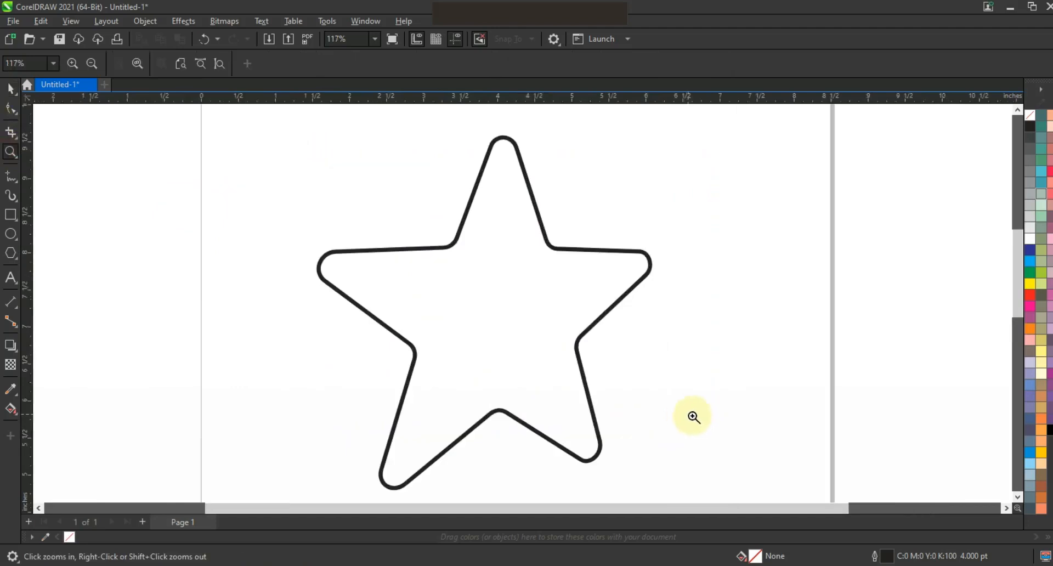
{"action": "left_click", "coordinate": [10, 176]}
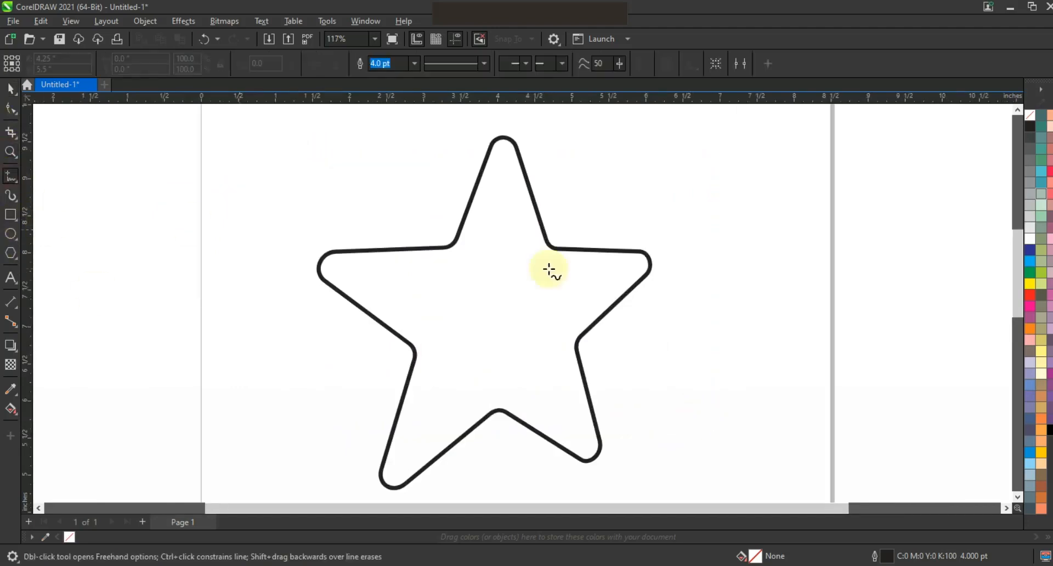
{"action": "left_click", "coordinate": [584, 204]}
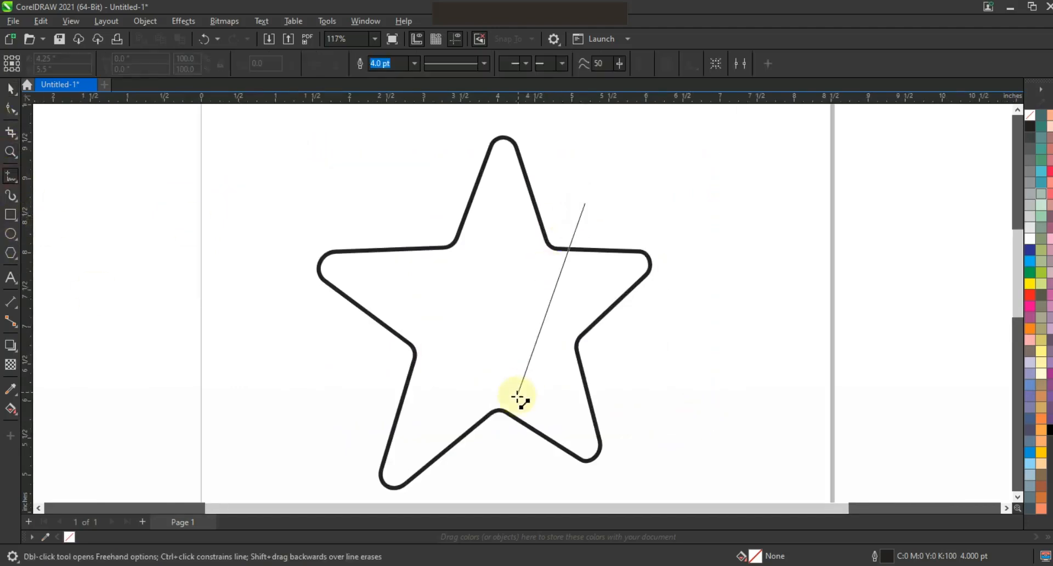
{"action": "left_click", "coordinate": [500, 422]}
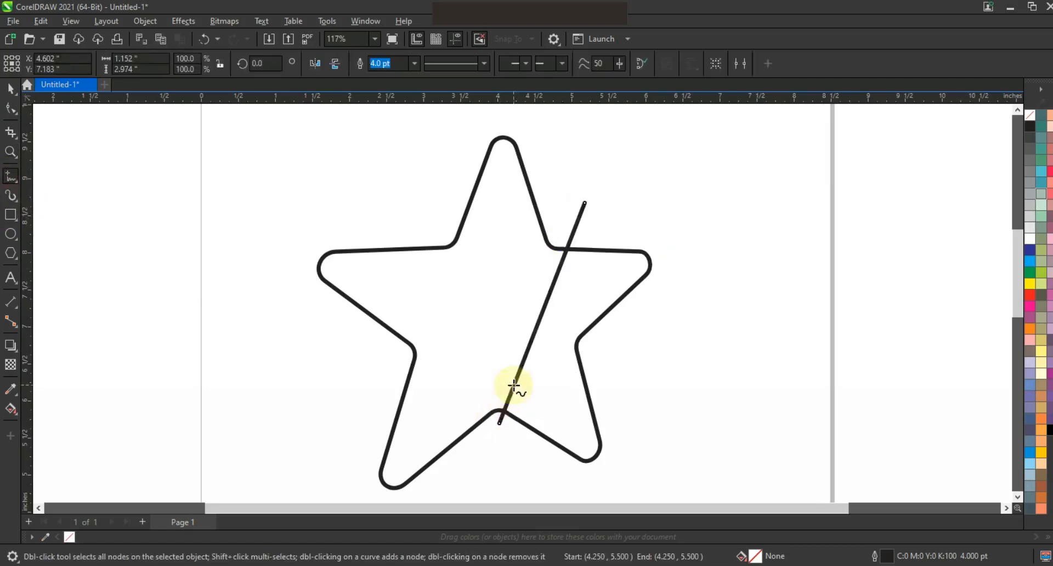
Convert the diagonal line to a curve and adjust its end nodes and handles into a gentle S shape.
{"action": "left_click", "coordinate": [11, 108]}
{"action": "left_click_drag", "start_coordinate": [400, 164], "coordinate": [603, 440]}
{"action": "left_click", "coordinate": [565, 261]}
{"action": "left_click_drag", "start_coordinate": [561, 281], "coordinate": [508, 336]}
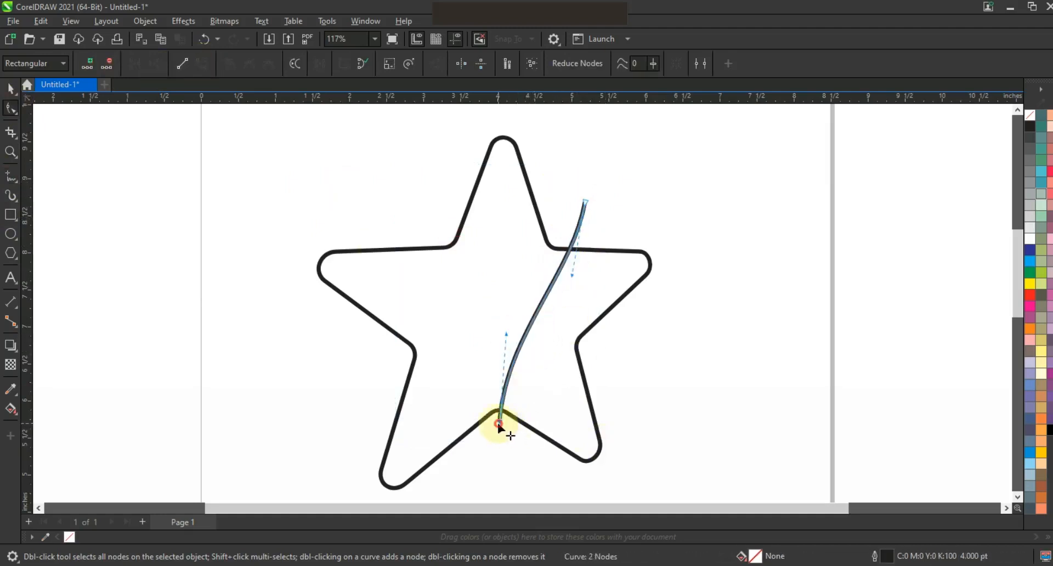
{"action": "mouse_move", "coordinate": [571, 272]}
{"action": "left_mouse_down"}
{"action": "mouse_move", "coordinate": [594, 223]}
{"action": "mouse_move", "coordinate": [581, 207]}
{"action": "mouse_move", "coordinate": [576, 284]}
{"action": "mouse_move", "coordinate": [585, 279]}
{"action": "left_mouse_up"}
{"action": "left_click_drag", "start_coordinate": [504, 337], "coordinate": [497, 333]}
{"action": "left_click_drag", "start_coordinate": [585, 281], "coordinate": [579, 279]}
{"action": "left_click_drag", "start_coordinate": [584, 207], "coordinate": [587, 208]}
{"action": "left_click_drag", "start_coordinate": [582, 281], "coordinate": [573, 280]}
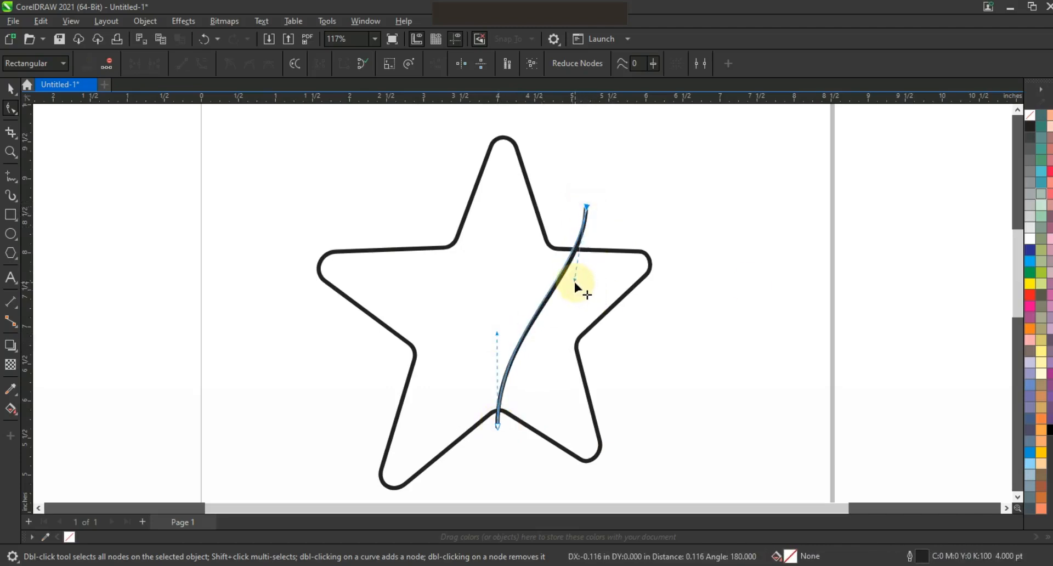
Extend the S curve from its upper end with a short segment down to the star's right arm and bow it outward.
{"action": "left_click", "coordinate": [11, 176]}
{"action": "key", "text": "space"}
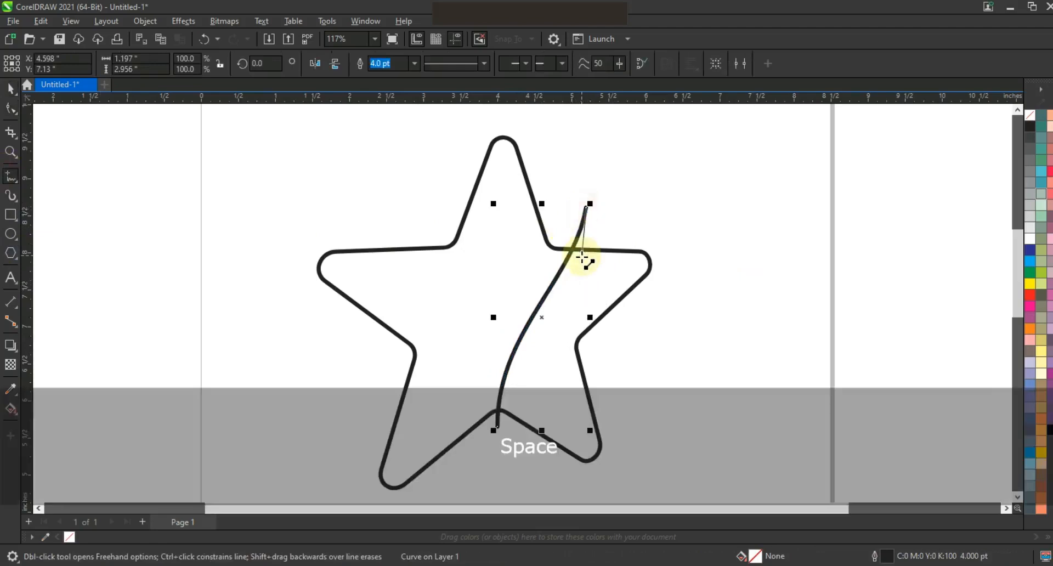
{"action": "left_click", "coordinate": [11, 108]}
{"action": "left_click_drag", "start_coordinate": [584, 232], "coordinate": [588, 226]}
{"action": "left_click", "coordinate": [581, 255]}
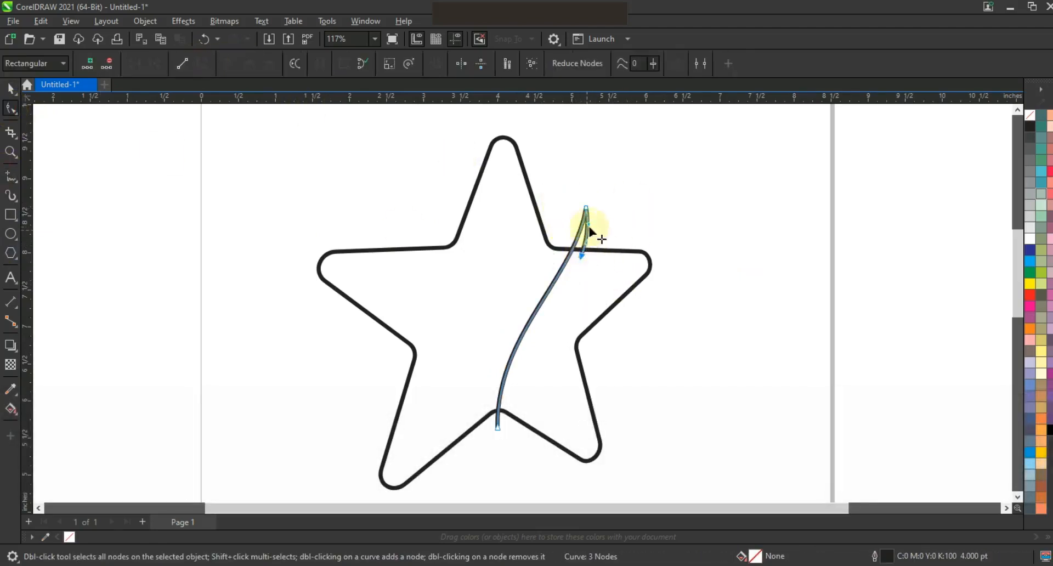
Draw a second line about 3.3 in long from below the bottom notch to above the left arm, with a short return segment.
{"action": "left_click", "coordinate": [11, 152]}
{"action": "scroll", "coordinate": [498, 223], "scroll_direction": "down", "scroll_amount": 1}
{"action": "left_click_drag", "start_coordinate": [289, 142], "coordinate": [709, 421]}
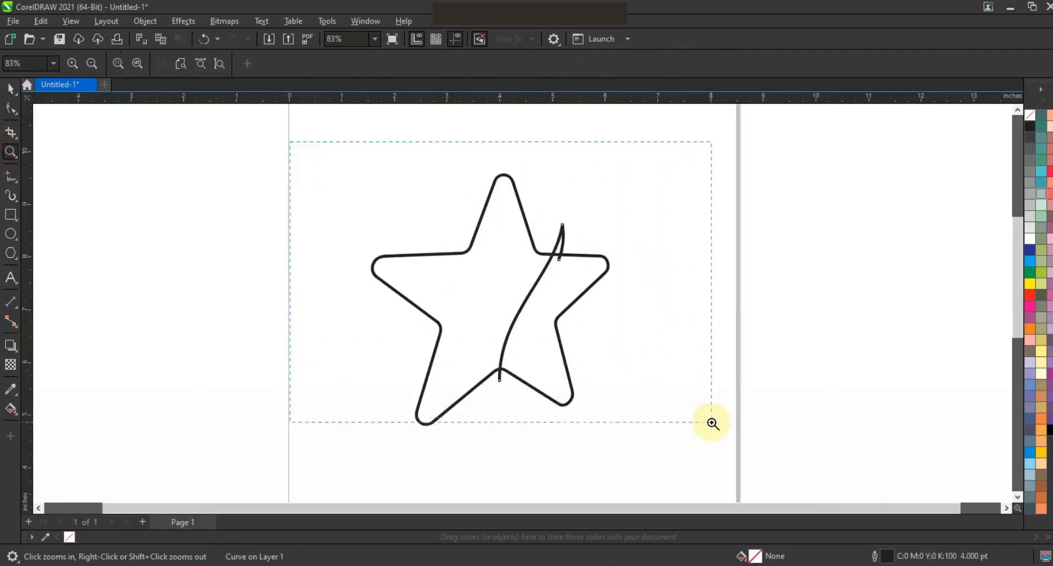
{"action": "left_click", "coordinate": [10, 176]}
{"action": "left_click", "coordinate": [516, 457]}
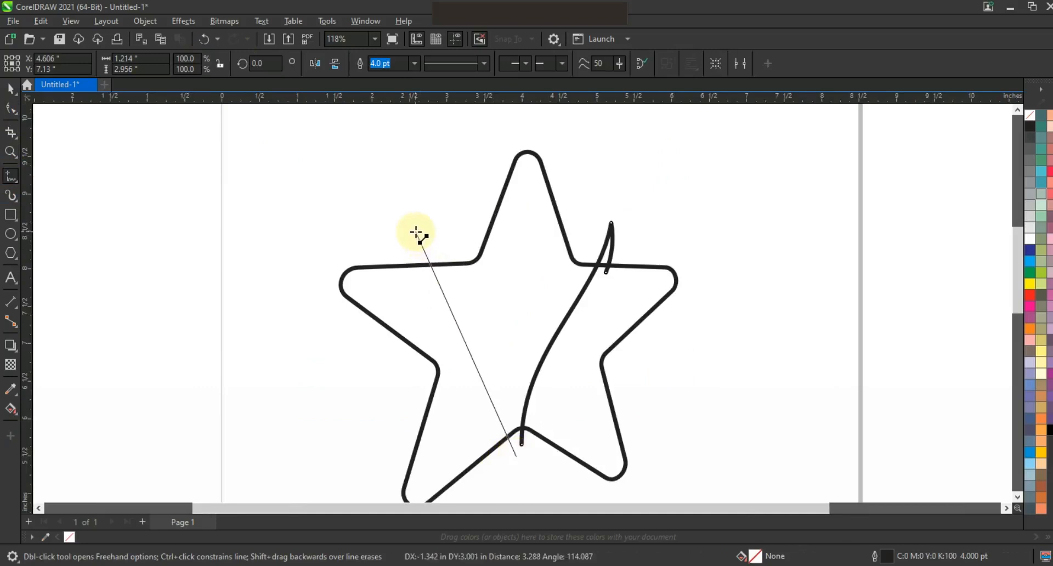
{"action": "left_click", "coordinate": [415, 232]}
Convert the second line to curves and shape it into a smooth arc that hooks over onto the star's left arm.
{"action": "key", "text": "F10"}
{"action": "left_click_drag", "start_coordinate": [383, 217], "coordinate": [540, 466]}
{"action": "left_click_drag", "start_coordinate": [460, 331], "coordinate": [475, 319]}
{"action": "left_click", "coordinate": [515, 458]}
{"action": "left_click_drag", "start_coordinate": [516, 463], "coordinate": [511, 373]}
{"action": "left_click_drag", "start_coordinate": [414, 231], "coordinate": [376, 219]}
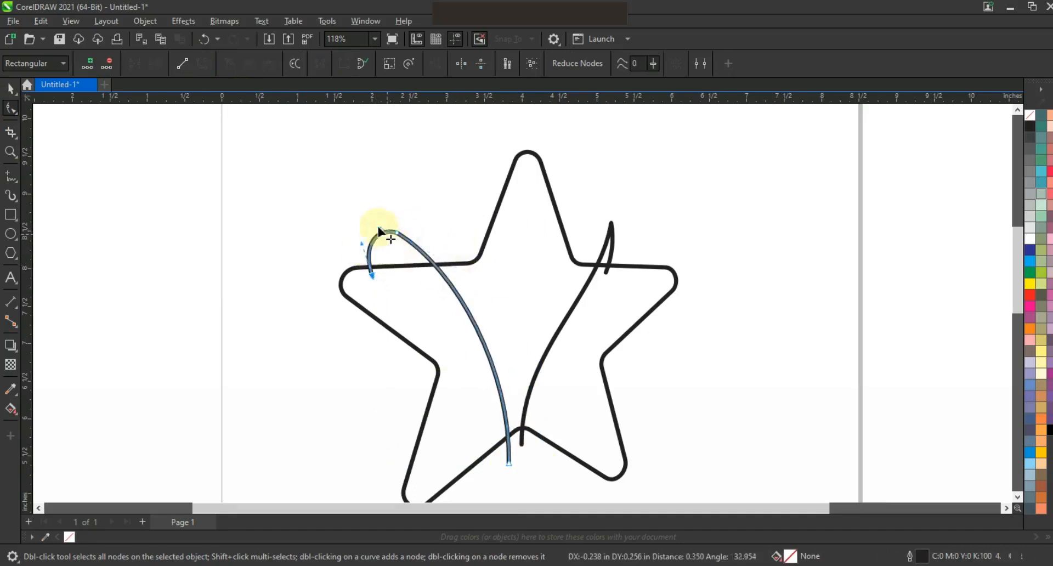
{"action": "left_click", "coordinate": [376, 220]}
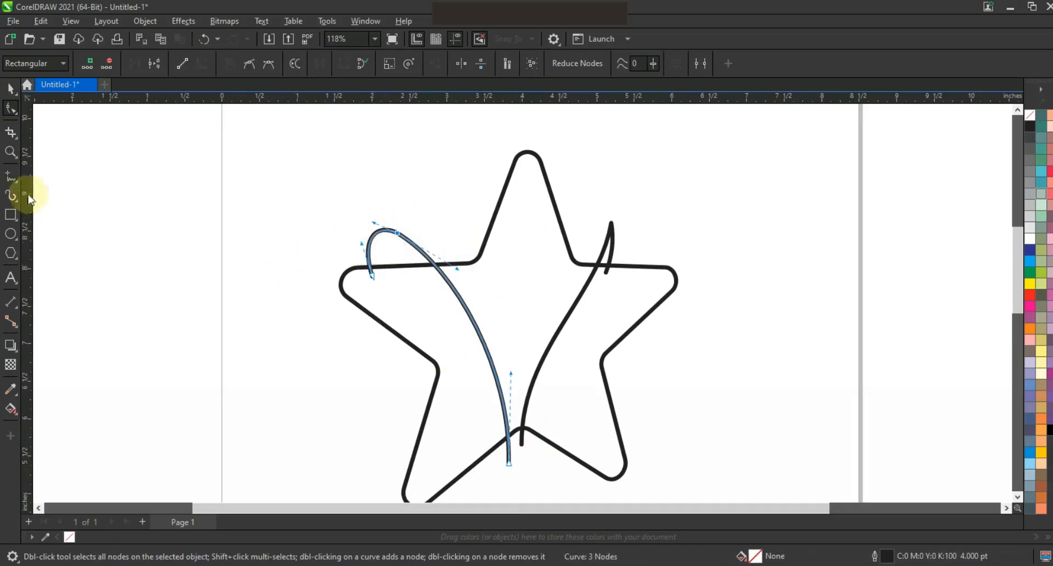
Draw a three-segment line about 2.65 in wide and 0.89 in high from the top arm's right edge, down through the centre, to above the left arm.
{"action": "left_click", "coordinate": [10, 151]}
{"action": "scroll", "coordinate": [446, 228], "scroll_direction": "down", "scroll_amount": 1}
{"action": "left_click_drag", "start_coordinate": [368, 148], "coordinate": [698, 329]}
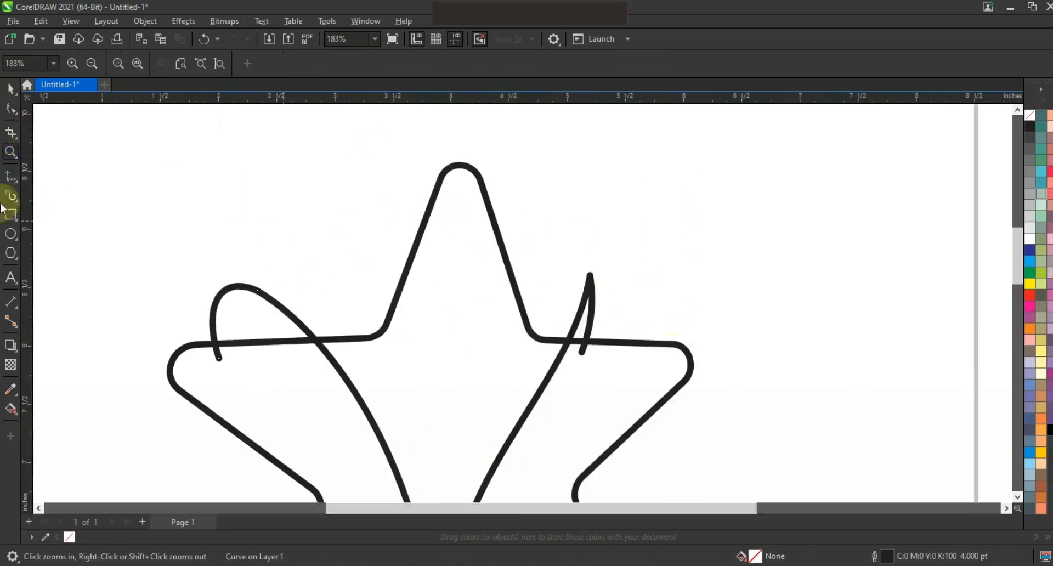
{"action": "left_click", "coordinate": [9, 177]}
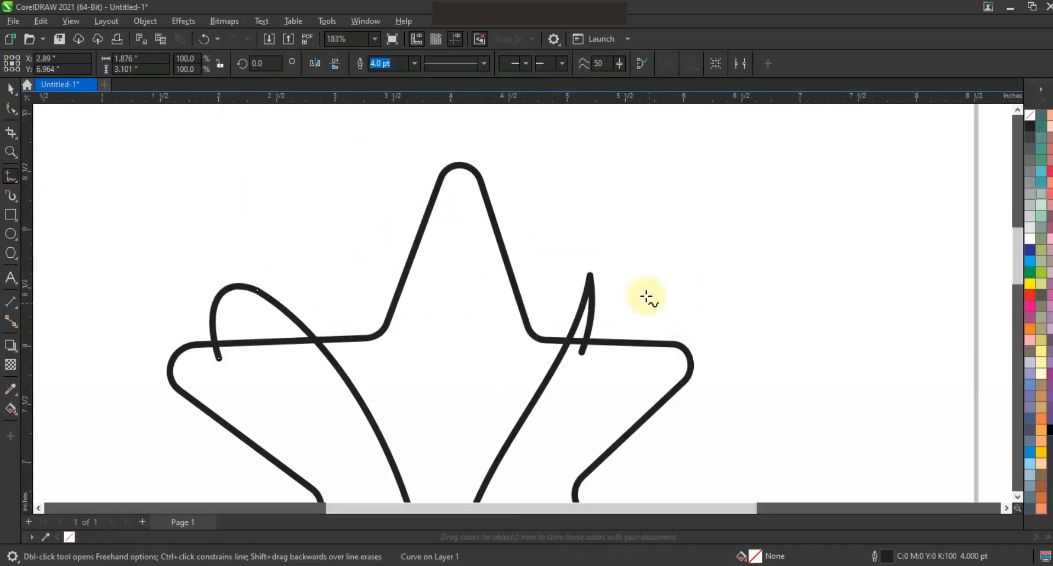
{"action": "left_click", "coordinate": [507, 276]}
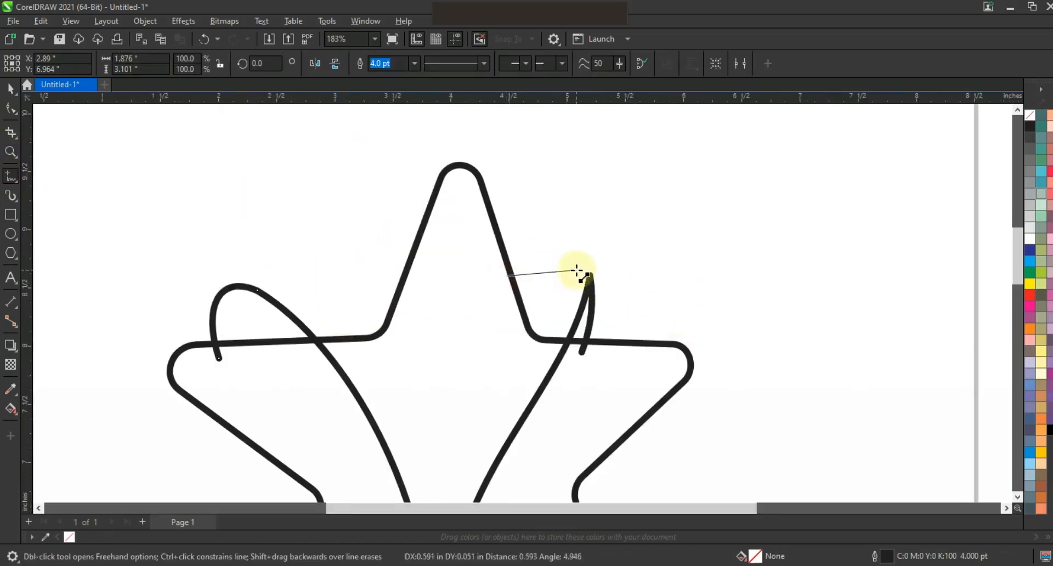
{"action": "left_click", "coordinate": [578, 270]}
{"action": "left_click", "coordinate": [458, 373]}
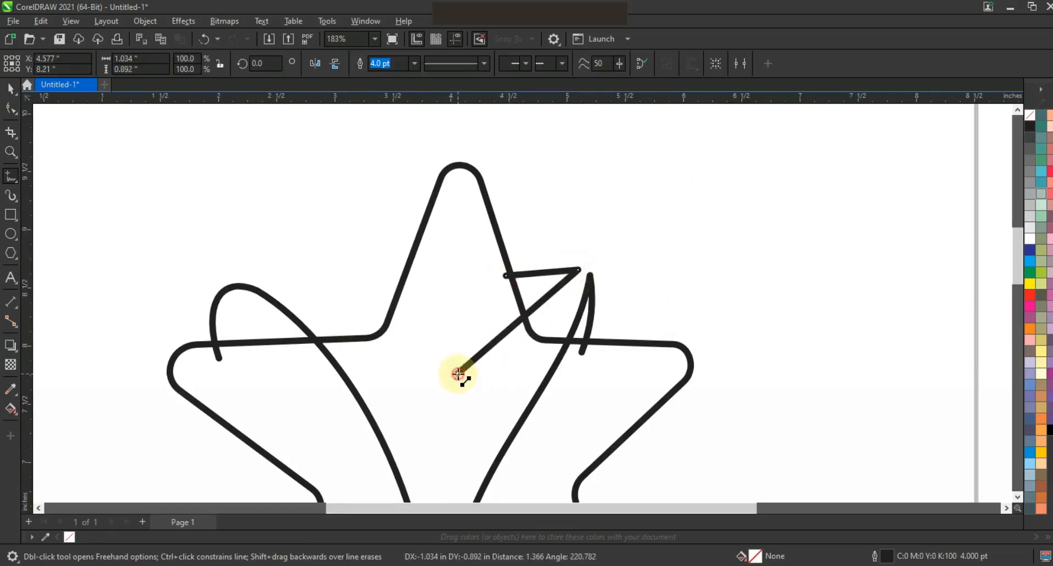
{"action": "left_click", "coordinate": [270, 278]}
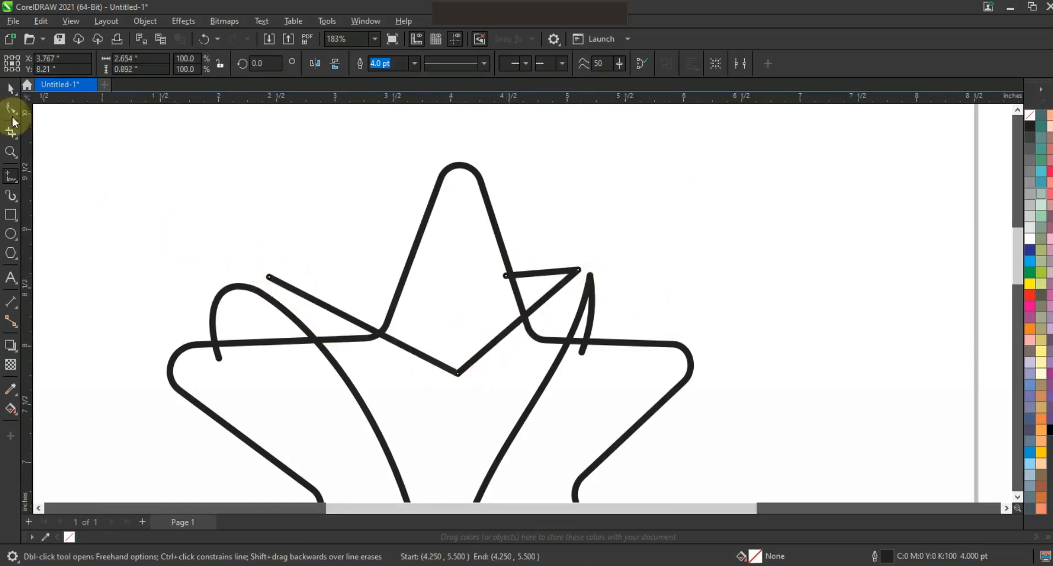
Convert the three-segment line to curves and round its right end into a loop beside the star's top arm.
{"action": "left_click", "coordinate": [10, 108]}
{"action": "left_click_drag", "start_coordinate": [158, 176], "coordinate": [589, 393]}
{"action": "left_click", "coordinate": [547, 296]}
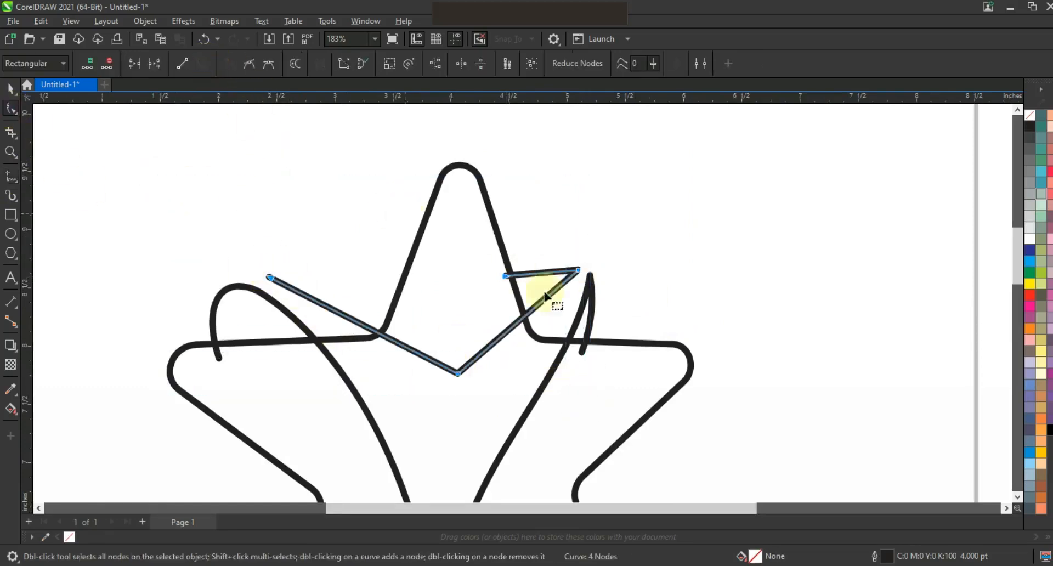
{"action": "left_click_drag", "start_coordinate": [527, 315], "coordinate": [540, 331]}
{"action": "left_click_drag", "start_coordinate": [558, 276], "coordinate": [570, 254]}
{"action": "left_click_drag", "start_coordinate": [505, 276], "coordinate": [504, 286]}
{"action": "left_click_drag", "start_coordinate": [564, 252], "coordinate": [573, 246]}
{"action": "left_click_drag", "start_coordinate": [549, 333], "coordinate": [573, 322]}
{"action": "left_click_drag", "start_coordinate": [573, 247], "coordinate": [568, 247]}
{"action": "left_click_drag", "start_coordinate": [573, 321], "coordinate": [576, 320]}
Bend the left segment of the same curve into a smooth sweep through the star's centre, undoing the last handle tweak.
{"action": "left_click_drag", "start_coordinate": [403, 351], "coordinate": [363, 364]}
{"action": "left_click_drag", "start_coordinate": [333, 310], "coordinate": [339, 297]}
{"action": "left_click_drag", "start_coordinate": [388, 370], "coordinate": [380, 377]}
{"action": "left_click_drag", "start_coordinate": [514, 359], "coordinate": [516, 362]}
{"action": "key", "text": "ctrl+z"}
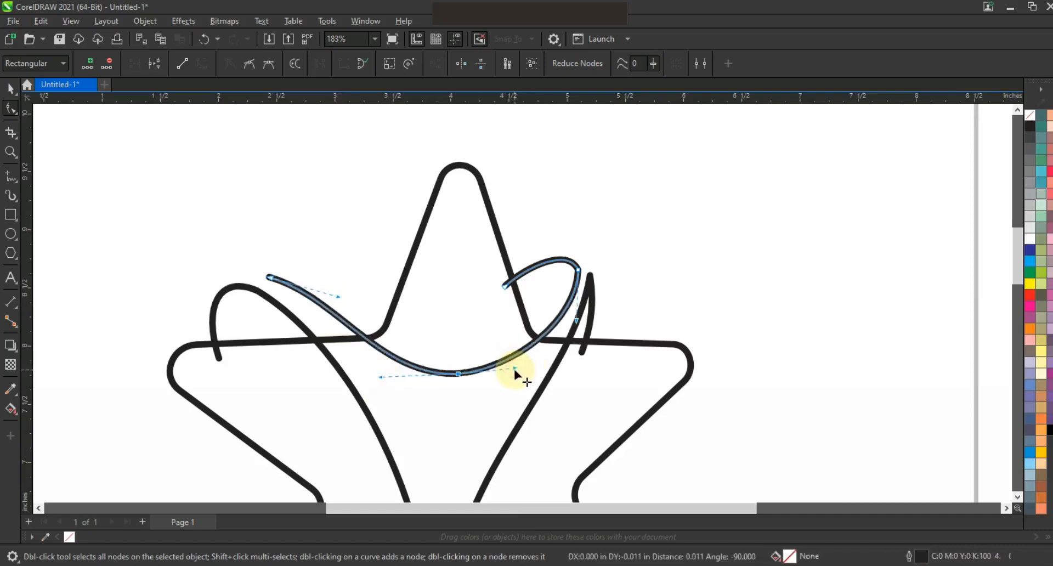
Extend the swooping curve from its left end with a straight segment to the top arm's left edge, and convert it to a curve.
{"action": "left_click", "coordinate": [10, 175]}
{"action": "key", "text": "space"}
{"action": "left_click", "coordinate": [269, 277]}
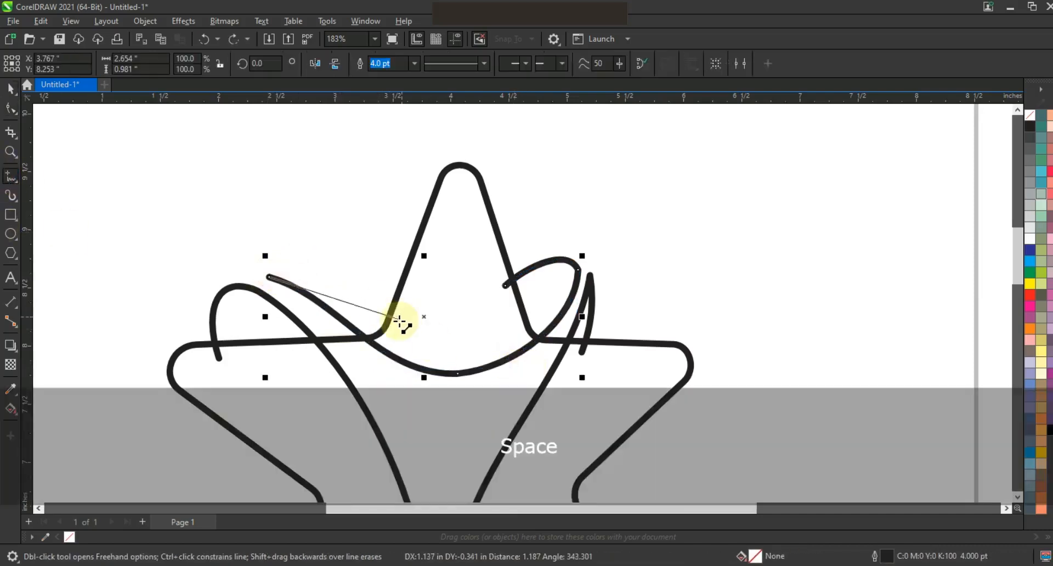
{"action": "left_click", "coordinate": [399, 320]}
{"action": "left_click", "coordinate": [10, 109]}
{"action": "left_click_drag", "start_coordinate": [183, 204], "coordinate": [467, 339]}
{"action": "left_click", "coordinate": [199, 63]}
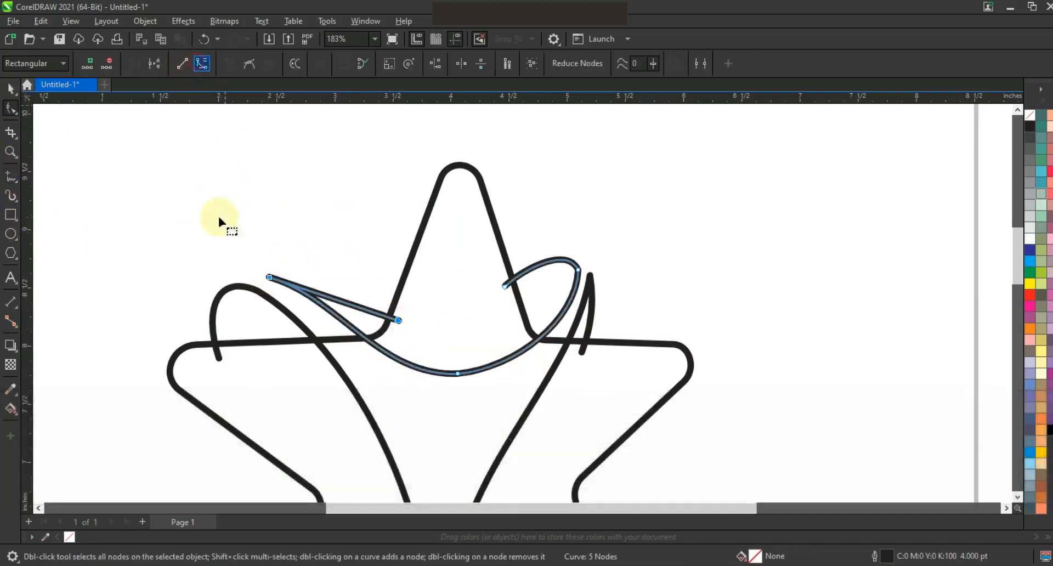
Bend the added segment into a gentle S above the swooping curve, adjusting its handles and its end at the top arm's edge.
{"action": "left_click_drag", "start_coordinate": [313, 292], "coordinate": [344, 281]}
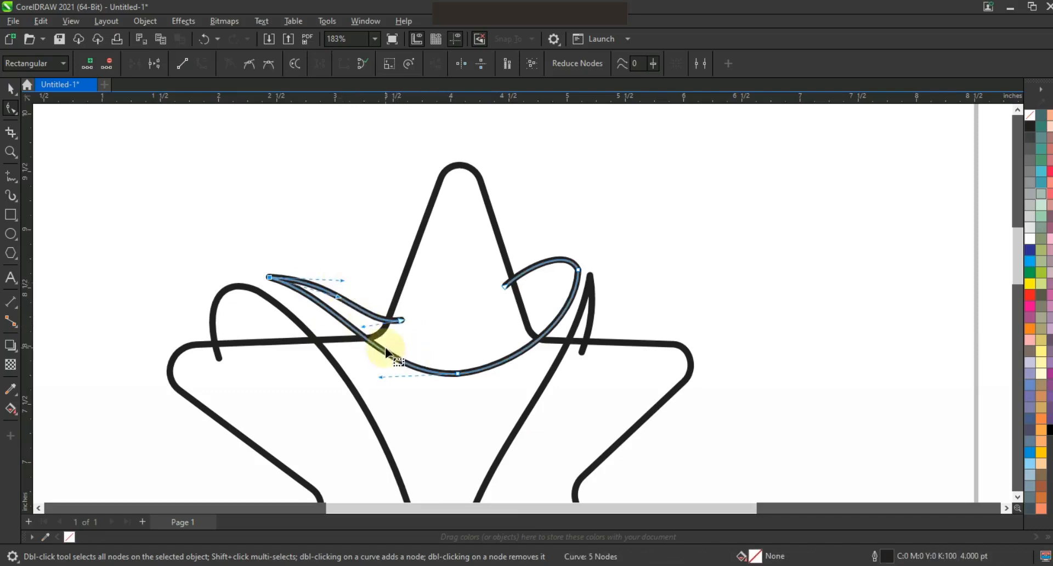
{"action": "left_click_drag", "start_coordinate": [379, 376], "coordinate": [374, 379]}
{"action": "left_click", "coordinate": [401, 319]}
{"action": "left_click_drag", "start_coordinate": [343, 281], "coordinate": [344, 279]}
{"action": "left_click_drag", "start_coordinate": [362, 327], "coordinate": [405, 320]}
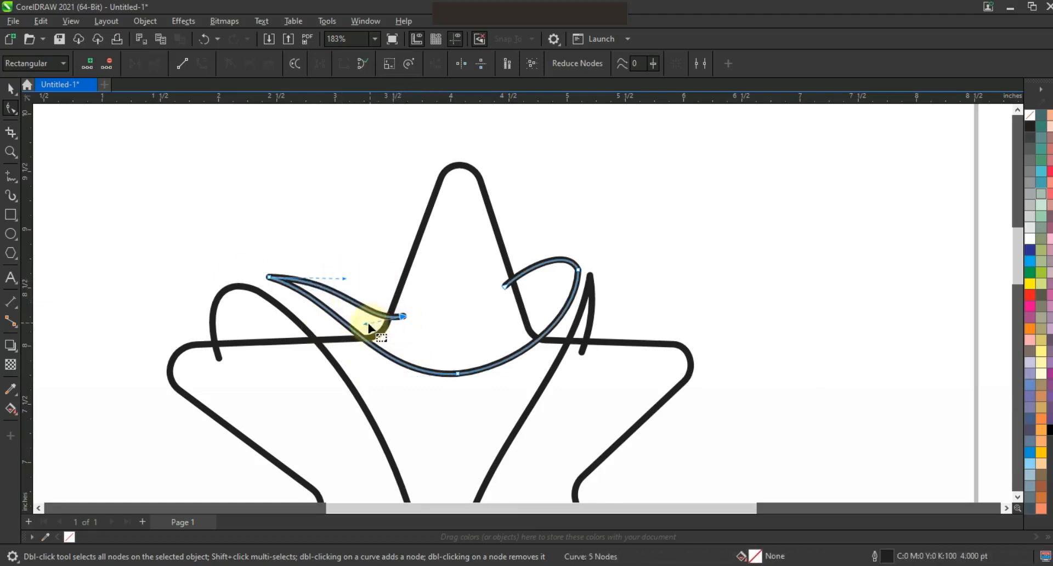
{"action": "left_click", "coordinate": [10, 152]}
{"action": "right_click", "coordinate": [348, 215]}
{"action": "left_click_drag", "start_coordinate": [343, 158], "coordinate": [573, 389]}
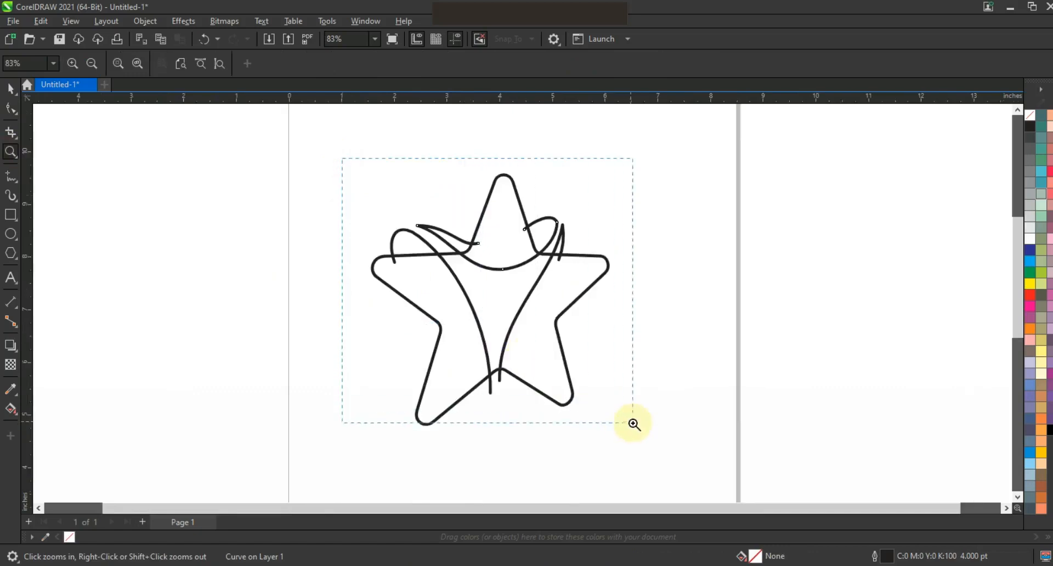
{"action": "left_click_drag", "start_coordinate": [633, 424], "coordinate": [631, 422]}
{"action": "left_click", "coordinate": [11, 176]}
{"action": "key", "text": "space"}
{"action": "left_click", "coordinate": [523, 453]}
{"action": "left_click", "coordinate": [505, 423]}
{"action": "key", "text": "ctrl+z"}
Extend the left arc from its lower end with a short straight segment back up across the edge of the star's lower-left arm.
{"action": "left_click", "coordinate": [11, 88]}
{"action": "left_click", "coordinate": [512, 361]}
{"action": "key", "text": "space"}
{"action": "left_click", "coordinate": [11, 176]}
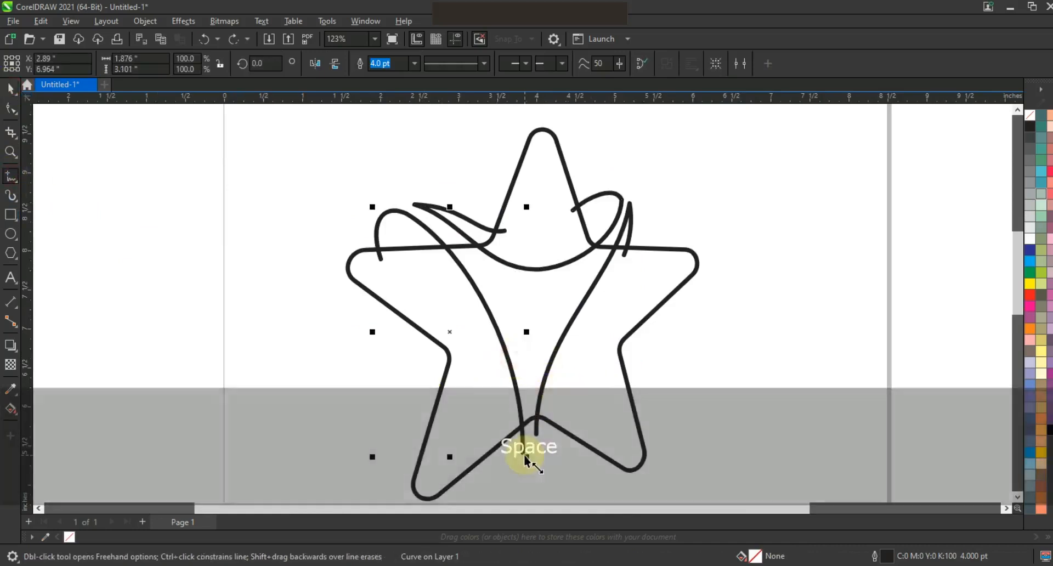
{"action": "left_click", "coordinate": [523, 454]}
{"action": "left_click", "coordinate": [501, 418]}
Undo the accidental shift of the short tail segment, and bow it into a slight curve ending in a point below the star's notch.
{"action": "left_click", "coordinate": [11, 152]}
{"action": "scroll", "coordinate": [426, 282], "scroll_direction": "down", "scroll_amount": 1}
{"action": "left_click_drag", "start_coordinate": [384, 317], "coordinate": [595, 414]}
{"action": "left_click", "coordinate": [11, 108]}
{"action": "left_click", "coordinate": [502, 380]}
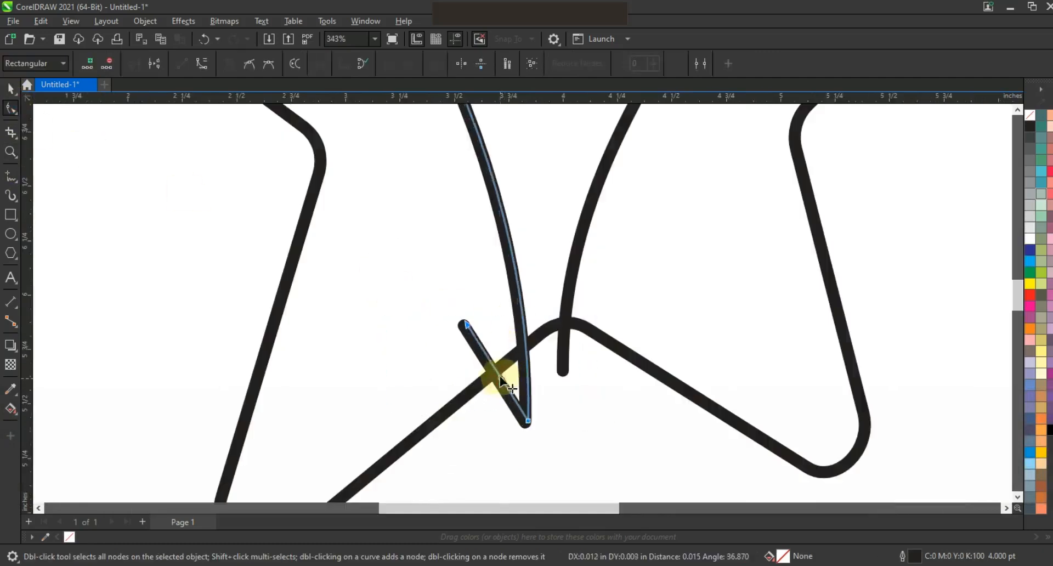
{"action": "key", "text": "ctrl+z"}
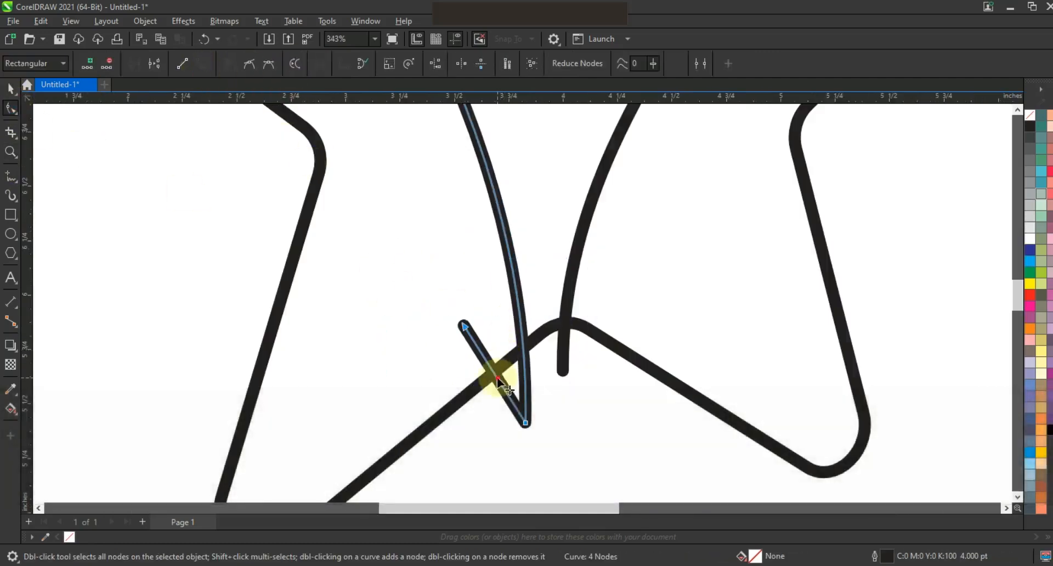
{"action": "left_click_drag", "start_coordinate": [529, 430], "coordinate": [498, 352]}
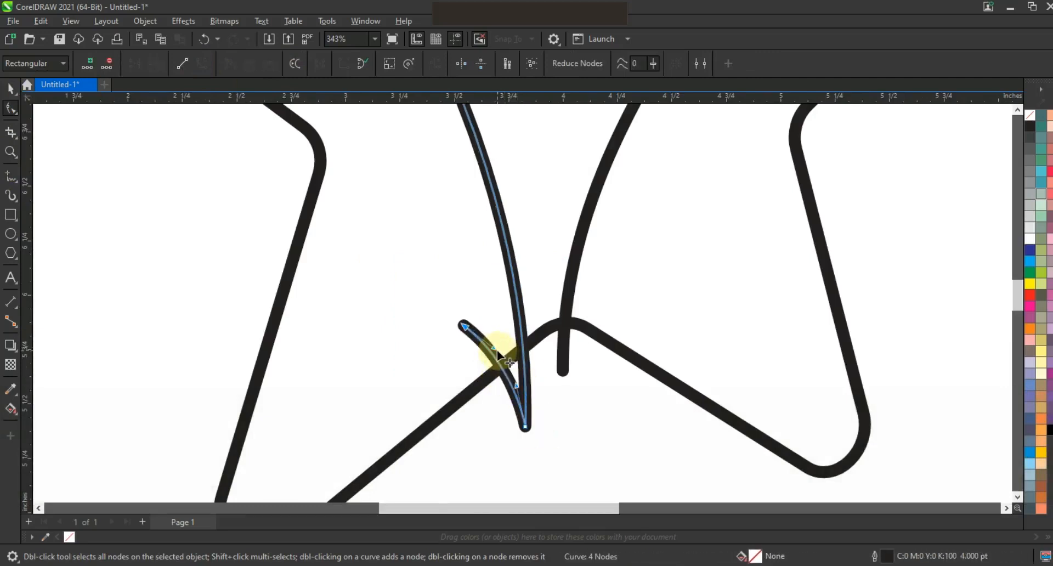
Draw a flat closed line about 0.49 in long along the left arm's upper edge, inside the left loop.
{"action": "key", "text": "z"}
{"action": "right_click", "coordinate": [444, 281]}
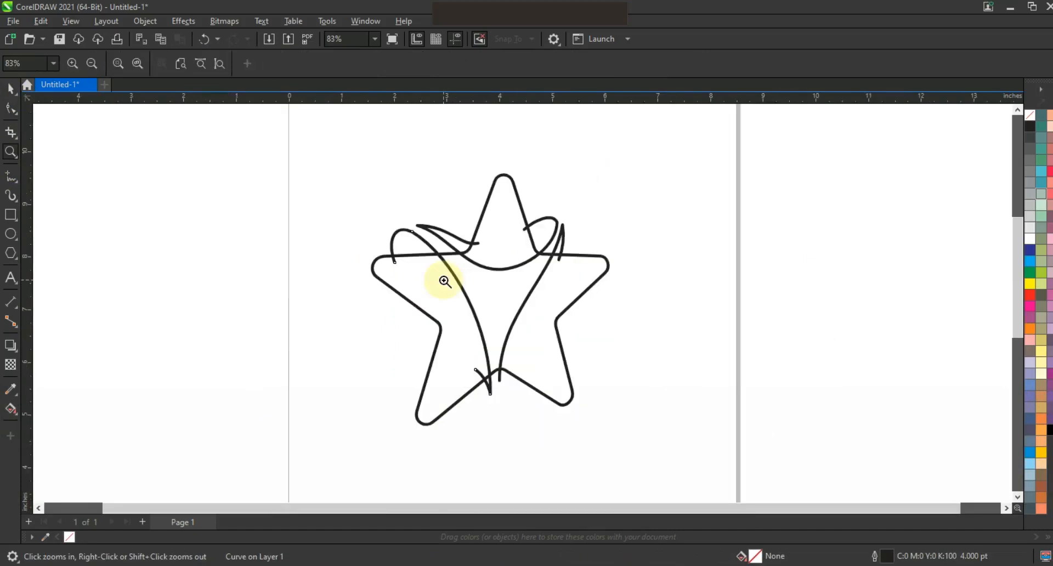
{"action": "left_click_drag", "start_coordinate": [352, 165], "coordinate": [670, 344]}
{"action": "left_click_drag", "start_coordinate": [242, 189], "coordinate": [530, 361]}
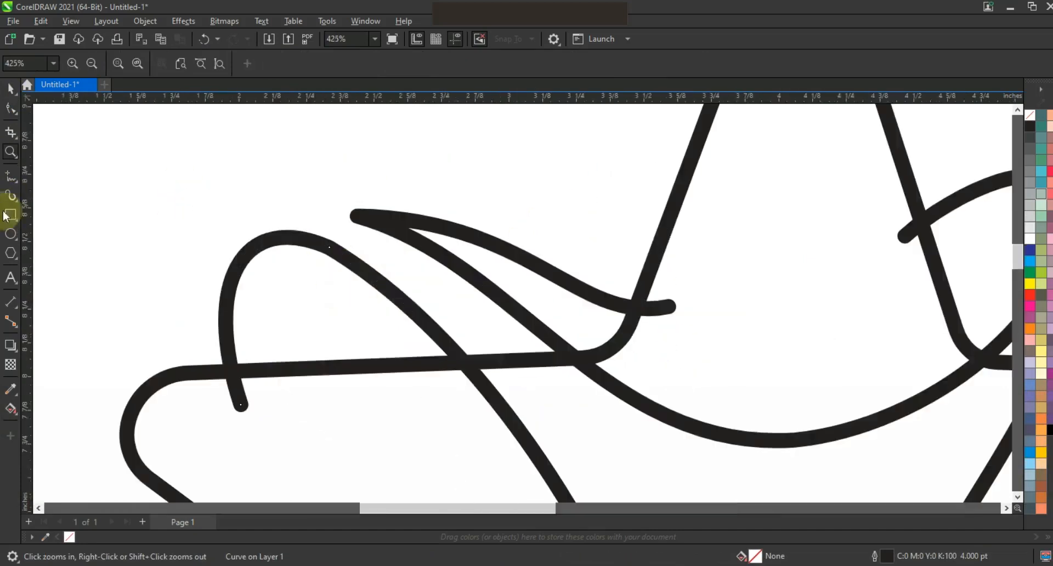
{"action": "left_click", "coordinate": [11, 176]}
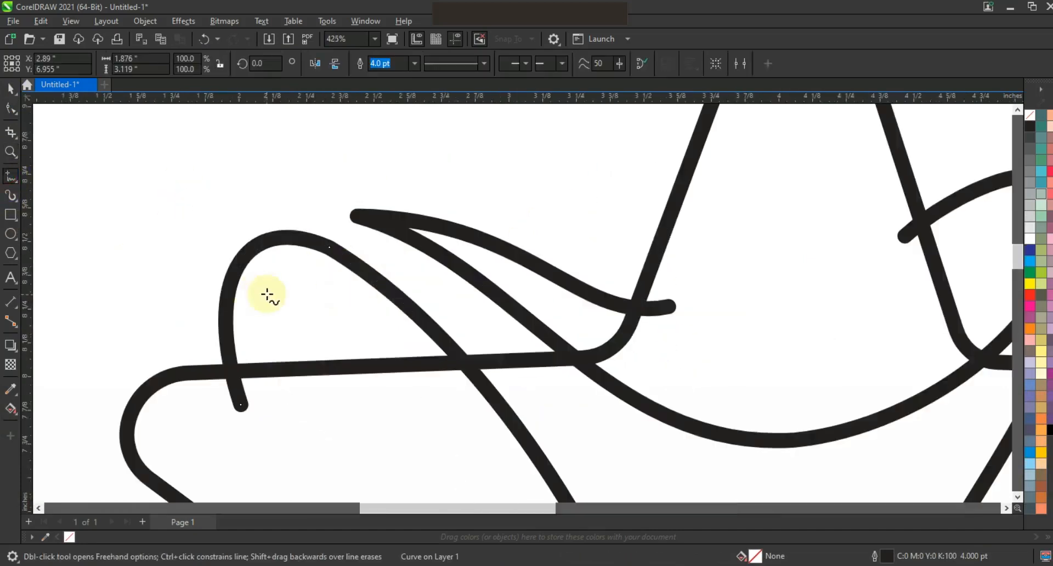
{"action": "left_click", "coordinate": [256, 363]}
{"action": "left_click", "coordinate": [389, 358]}
Convert the flat closed line to curves and shape it into a small arch following the left loop, with its base on the arm's edge.
{"action": "left_click", "coordinate": [10, 109]}
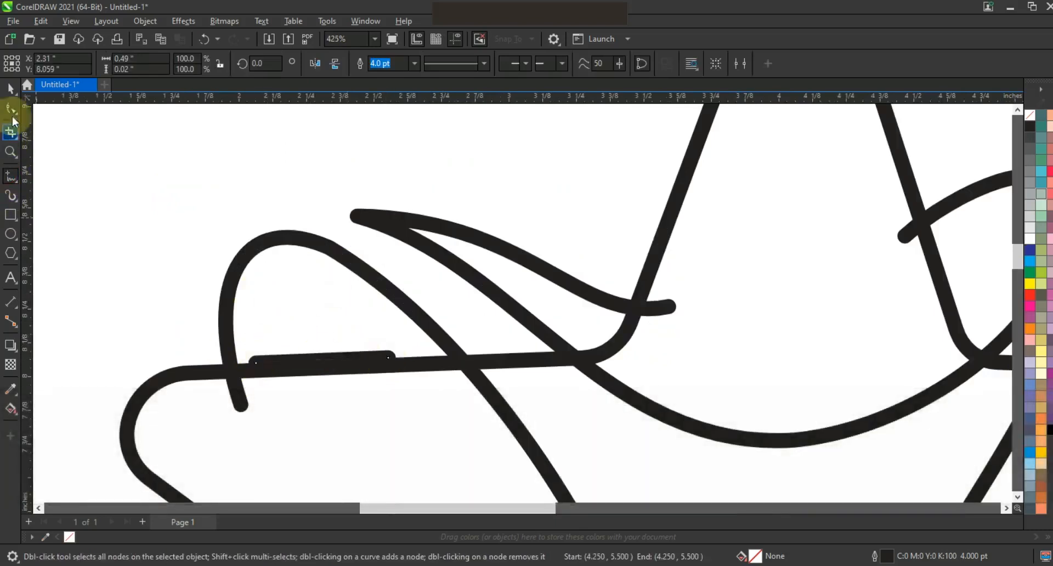
{"action": "left_click_drag", "start_coordinate": [392, 377], "coordinate": [224, 350]}
{"action": "left_click_drag", "start_coordinate": [308, 336], "coordinate": [351, 320]}
{"action": "left_click_drag", "start_coordinate": [253, 362], "coordinate": [265, 364]}
{"action": "left_click_drag", "start_coordinate": [296, 265], "coordinate": [266, 256]}
{"action": "left_click_drag", "start_coordinate": [345, 294], "coordinate": [345, 296]}
{"action": "left_click_drag", "start_coordinate": [388, 357], "coordinate": [392, 361]}
{"action": "left_click_drag", "start_coordinate": [270, 364], "coordinate": [271, 365]}
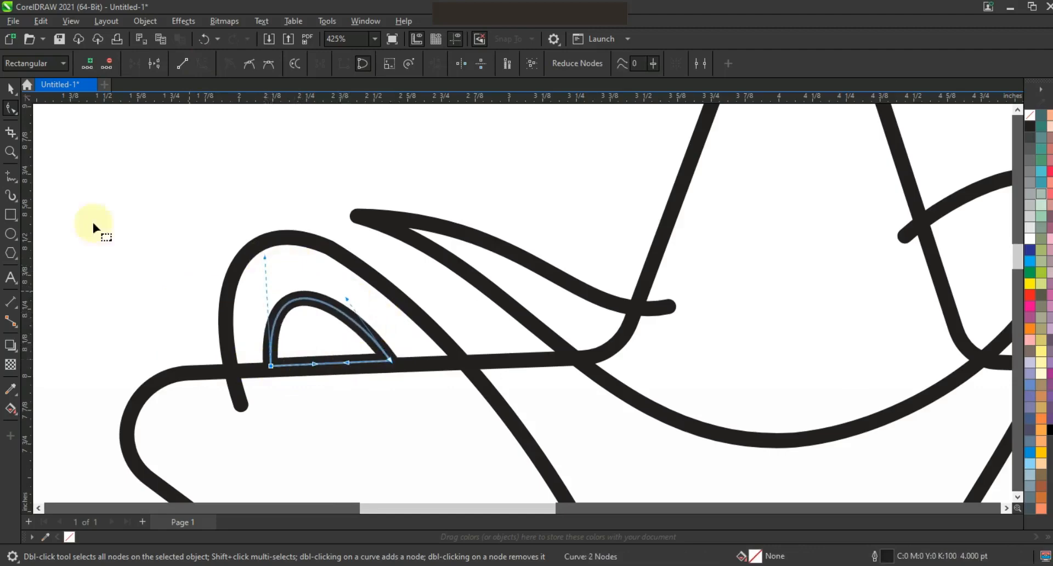
Smart-fill the star's right section and the pointed tip above the right arm with blue.
{"action": "key", "text": "F4"}
{"action": "key", "text": "space"}
{"action": "key", "text": "Escape"}
{"action": "left_click", "coordinate": [14, 413]}
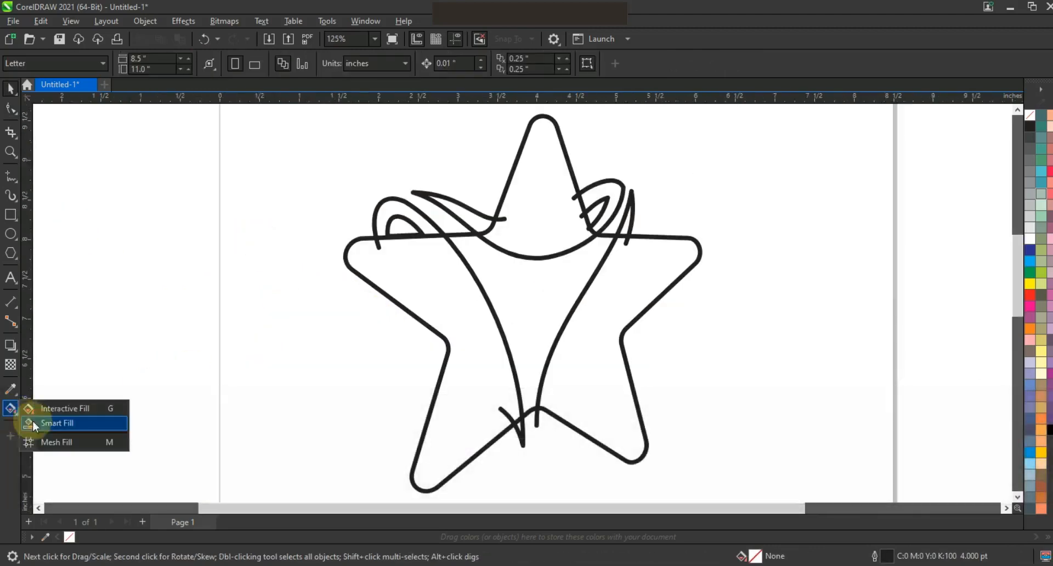
{"action": "left_click", "coordinate": [33, 421]}
{"action": "left_click", "coordinate": [592, 385]}
{"action": "left_click", "coordinate": [623, 217]}
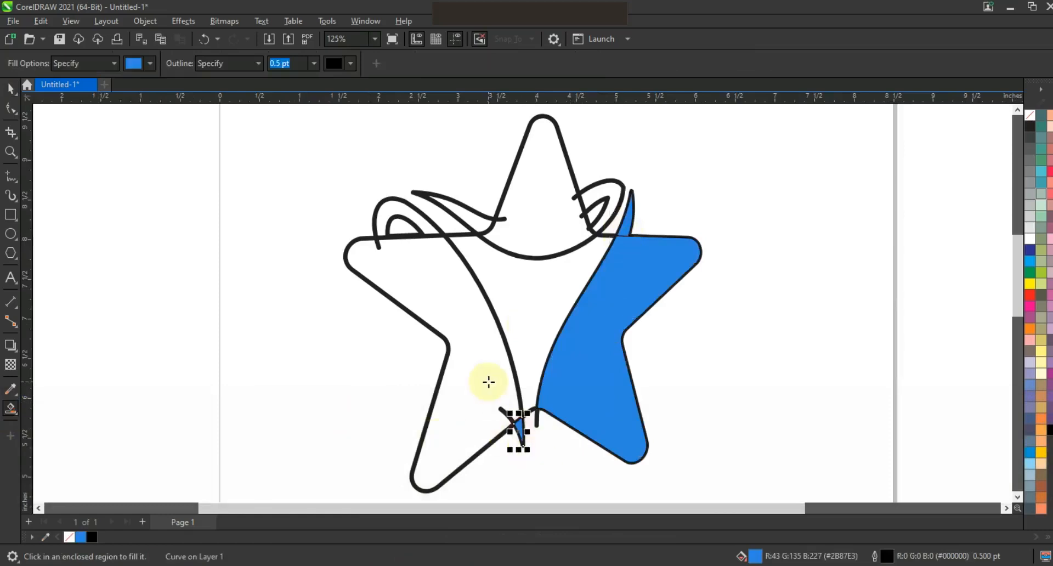
Smart-fill the star's left section, left loop band, left swoosh, top arm and right loop band with blue.
{"action": "left_click", "coordinate": [490, 383]}
{"action": "left_click", "coordinate": [403, 209]}
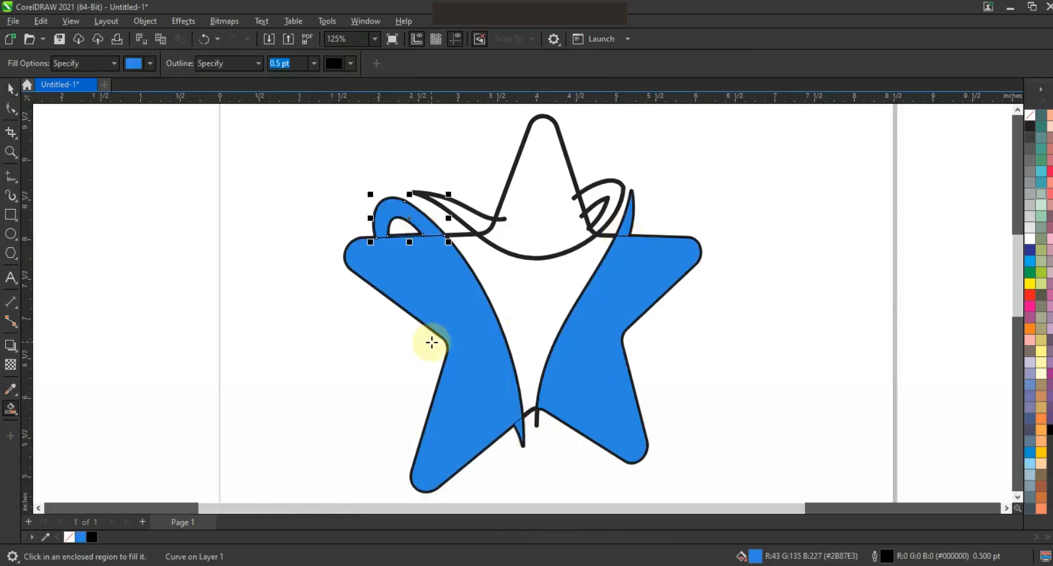
{"action": "left_click", "coordinate": [473, 220]}
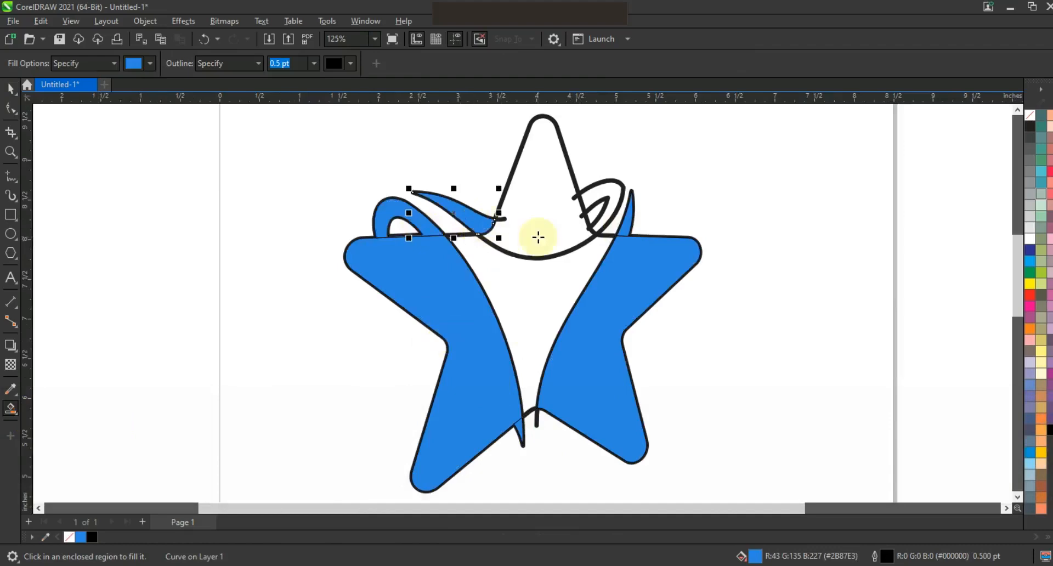
{"action": "left_click", "coordinate": [538, 234]}
{"action": "left_click", "coordinate": [604, 218]}
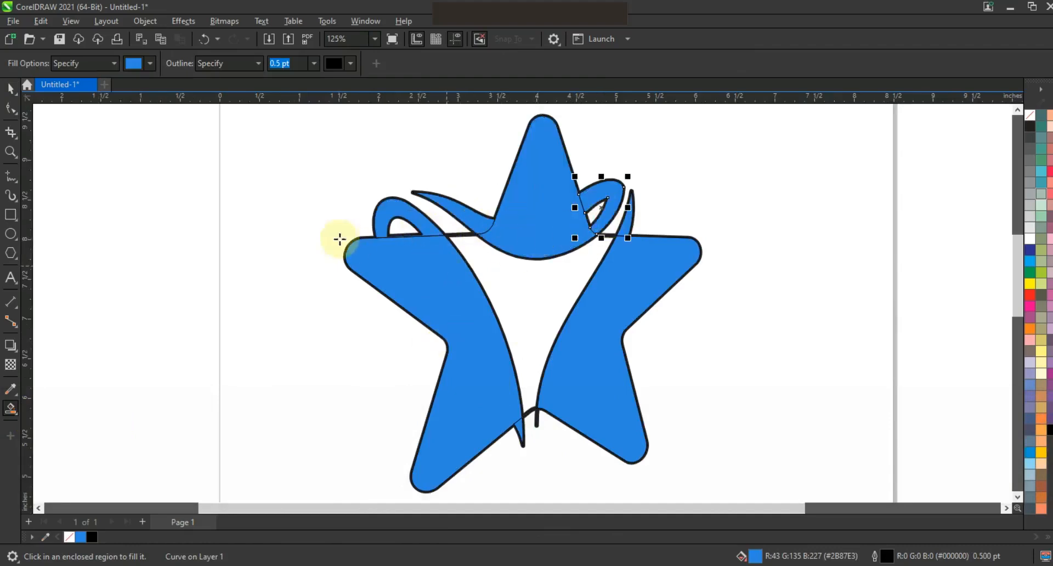
Move the original star outline and all construction curves off the page, away from the blue filled pieces.
{"action": "key", "text": "F3"}
{"action": "key", "text": "Escape"}
{"action": "left_click_drag", "start_coordinate": [491, 284], "coordinate": [221, 284]}
{"action": "left_click_drag", "start_coordinate": [200, 130], "coordinate": [560, 397]}
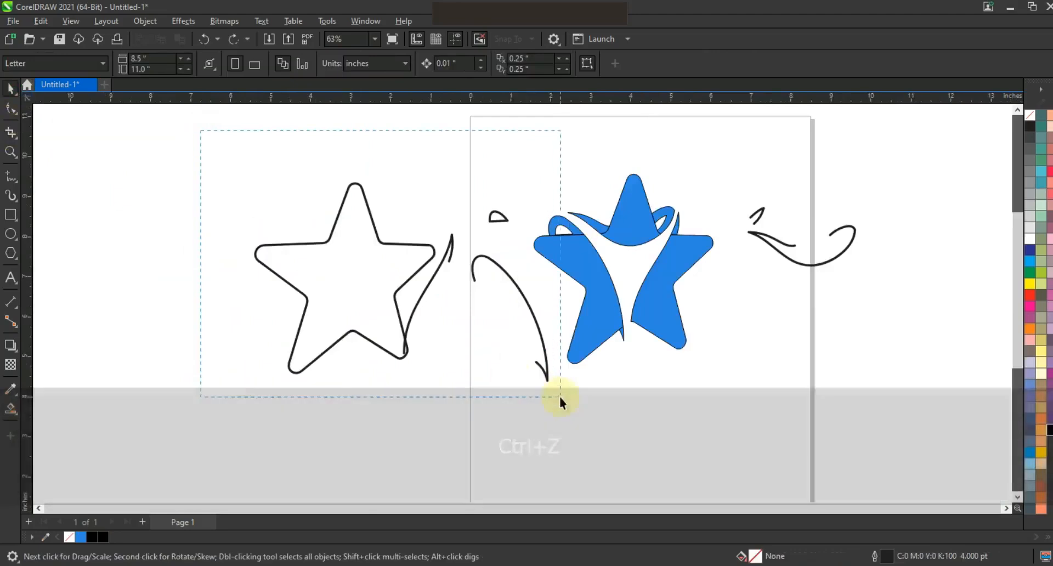
{"action": "left_click_drag", "start_coordinate": [499, 269], "coordinate": [325, 269]}
{"action": "left_click_drag", "start_coordinate": [715, 173], "coordinate": [904, 305]}
{"action": "left_click_drag", "start_coordinate": [803, 239], "coordinate": [265, 436]}
Select all the blue star pieces and recolour them black.
{"action": "left_click_drag", "start_coordinate": [486, 135], "coordinate": [748, 396]}
{"action": "left_click", "coordinate": [382, 63]}
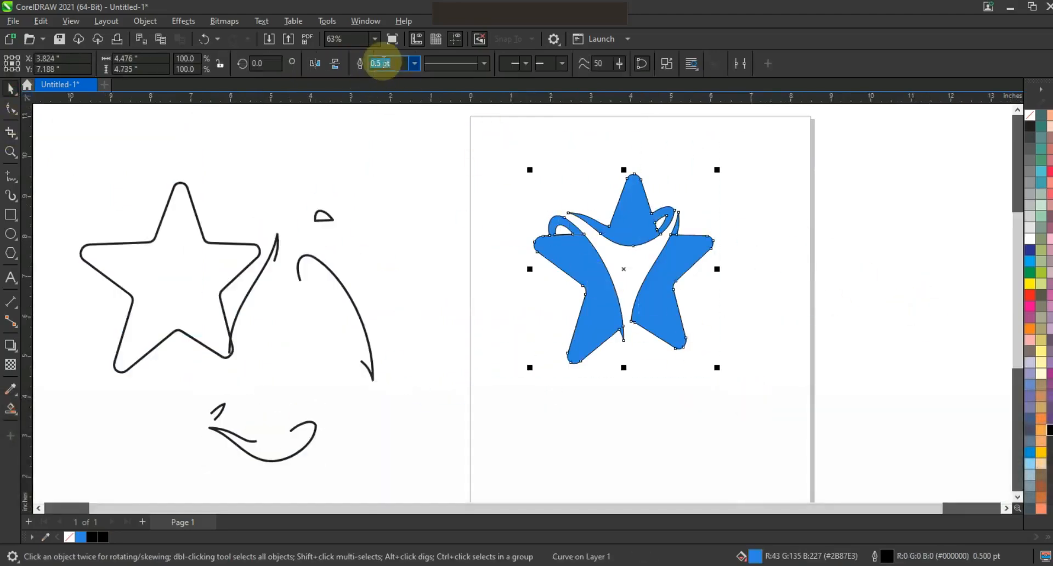
{"action": "left_click", "coordinate": [1049, 429]}
{"action": "key", "text": "Escape"}
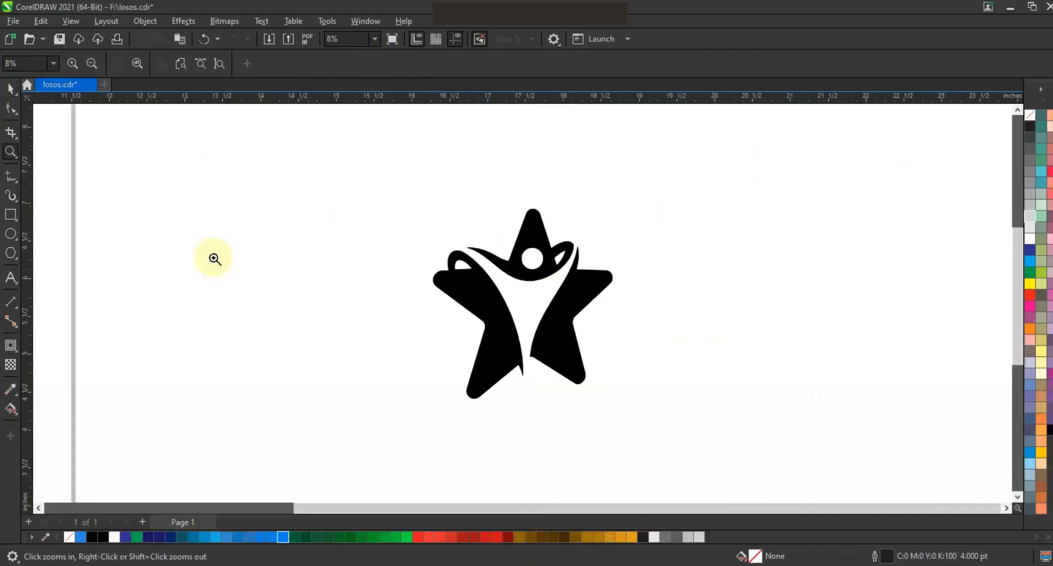
Frame the finished black star figure and view it in full-screen preview.
{"action": "right_click", "coordinate": [454, 240]}
{"action": "left_click_drag", "start_coordinate": [422, 234], "coordinate": [727, 375]}
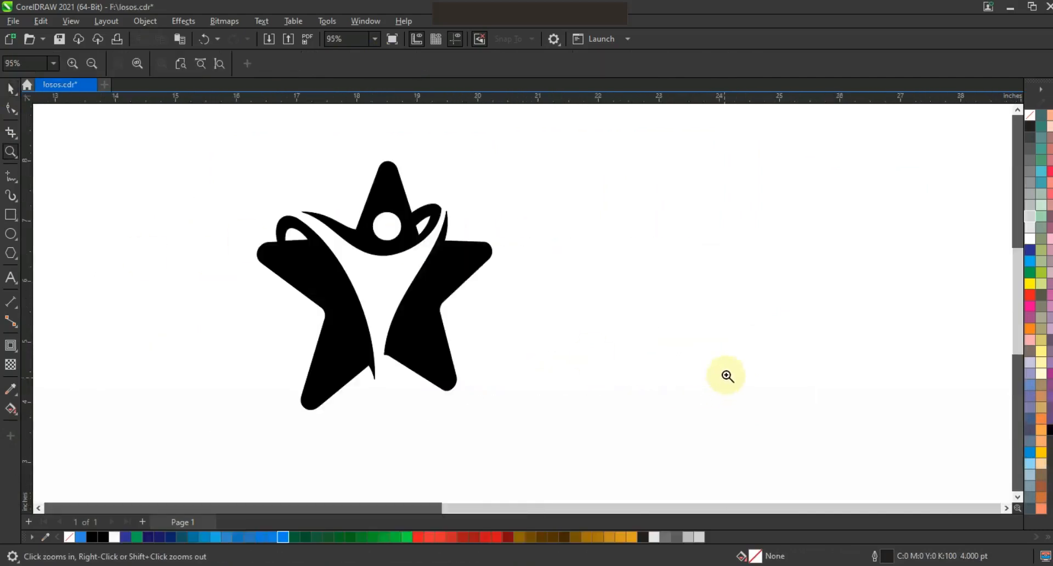
{"action": "key", "text": "F9"}
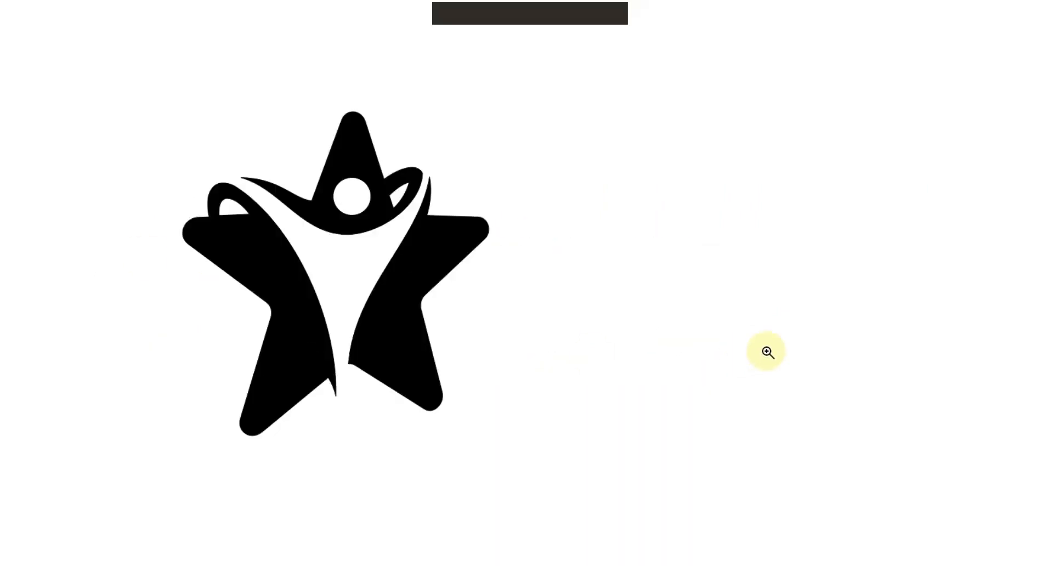